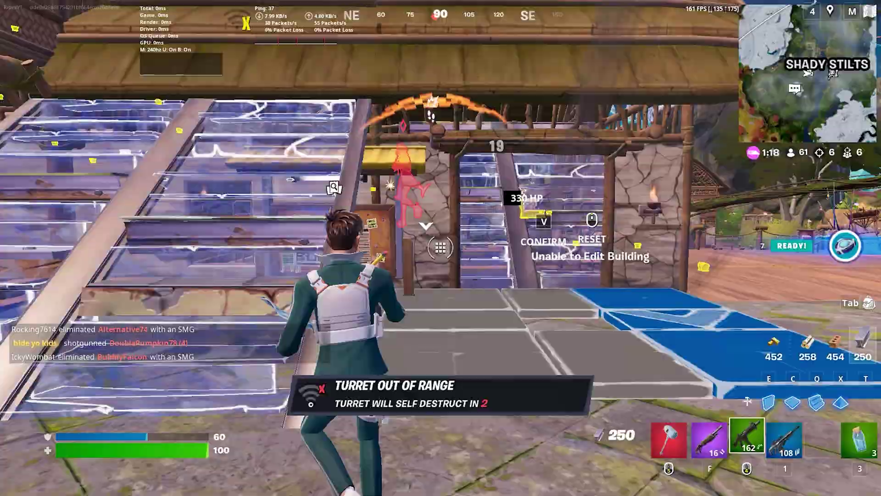
# - Fight opponents with the shotgun and the aimed assault rifle, reloading between bursts
pyautogui.press('f')
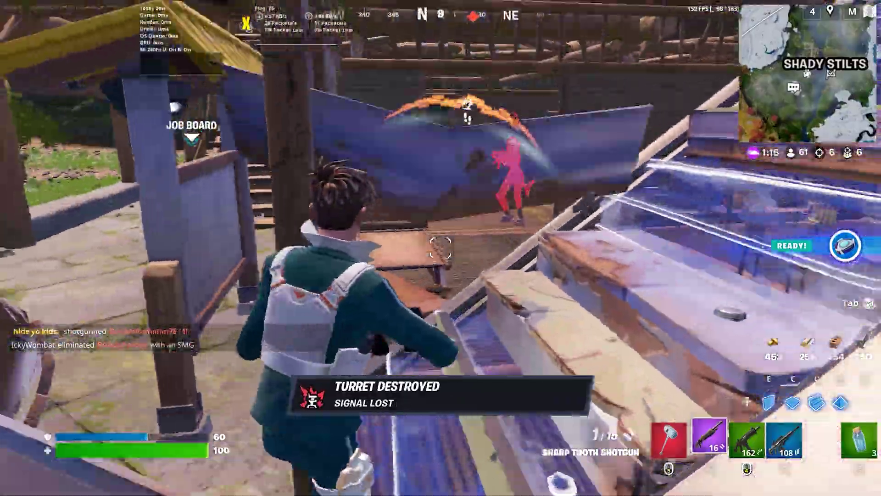
pyautogui.click(440, 248)
pyautogui.press('r')
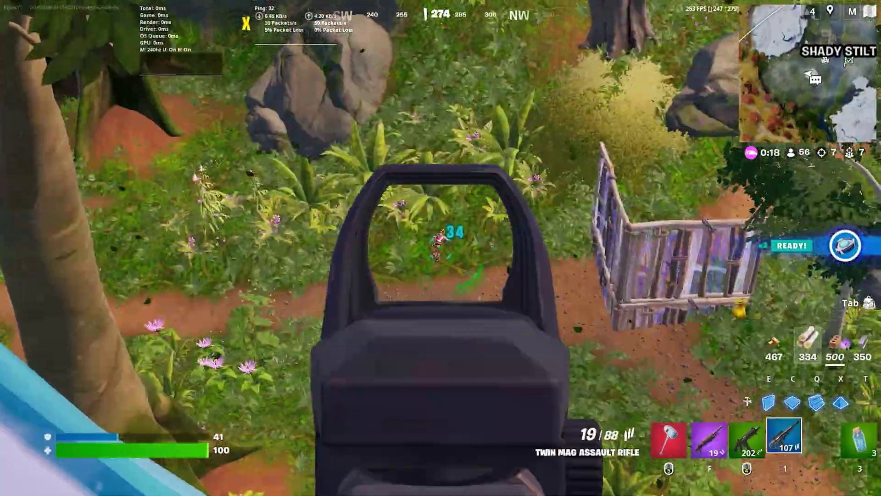
pyautogui.click(441, 247)
pyautogui.click(441, 248)
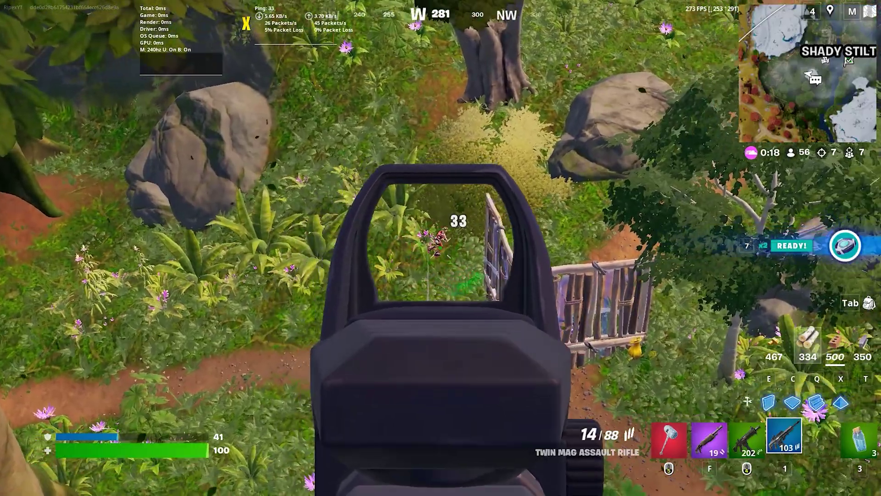
pyautogui.click(440, 247)
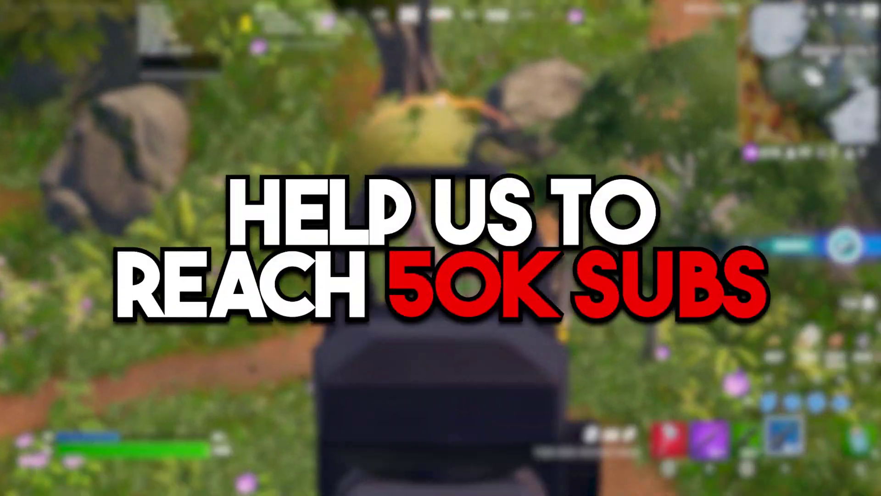
pyautogui.click(440, 248)
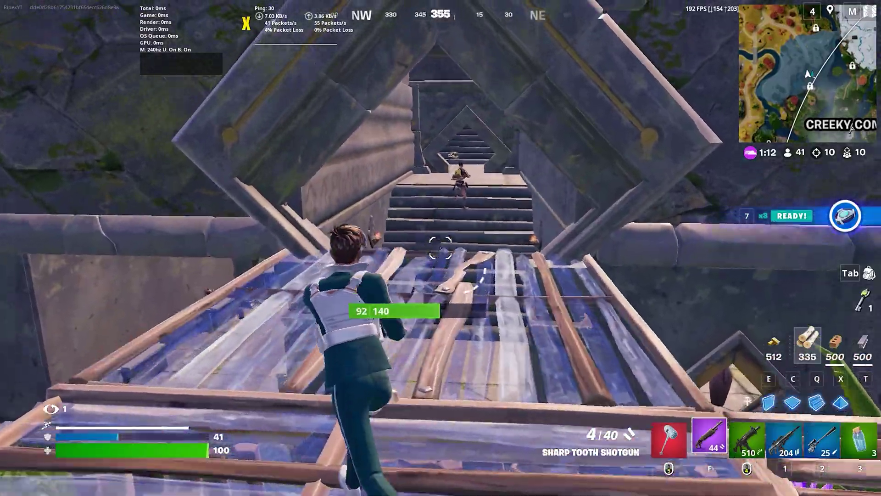
pyautogui.click(441, 247)
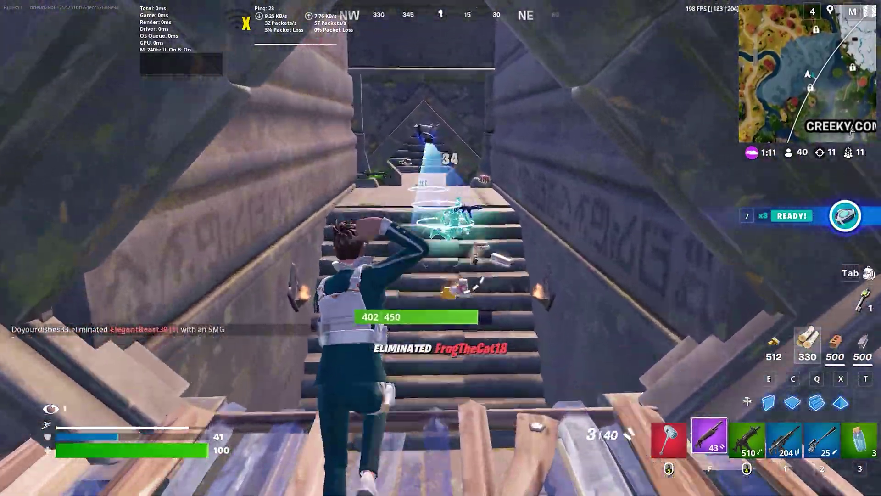
pyautogui.press('r')
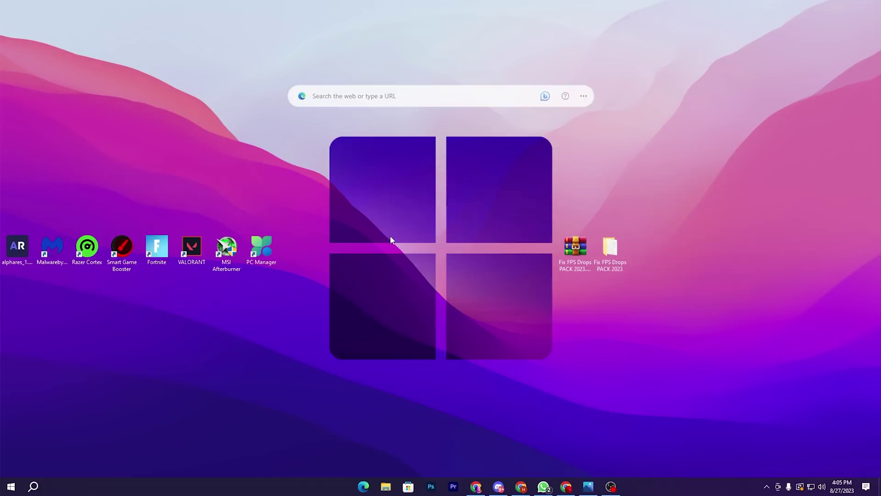
# - Search 'sto' and open the Storage settings page
pyautogui.click(33, 487)
pyautogui.write('sto')
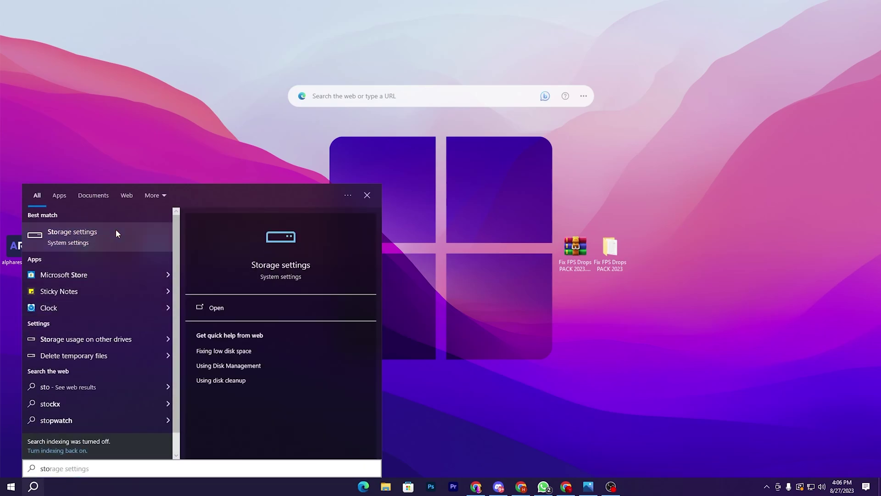
pyautogui.click(115, 230)
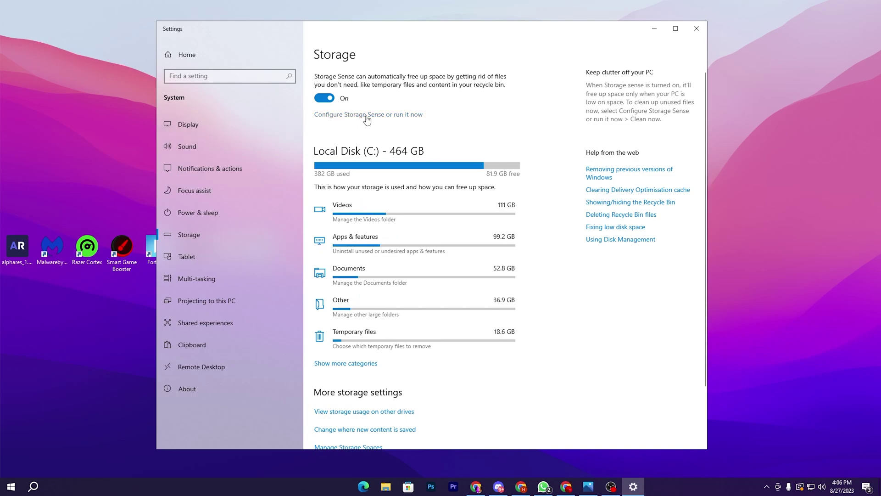
# - Set Storage Sense to run during low free disk space and clean up files now
pyautogui.click(397, 115)
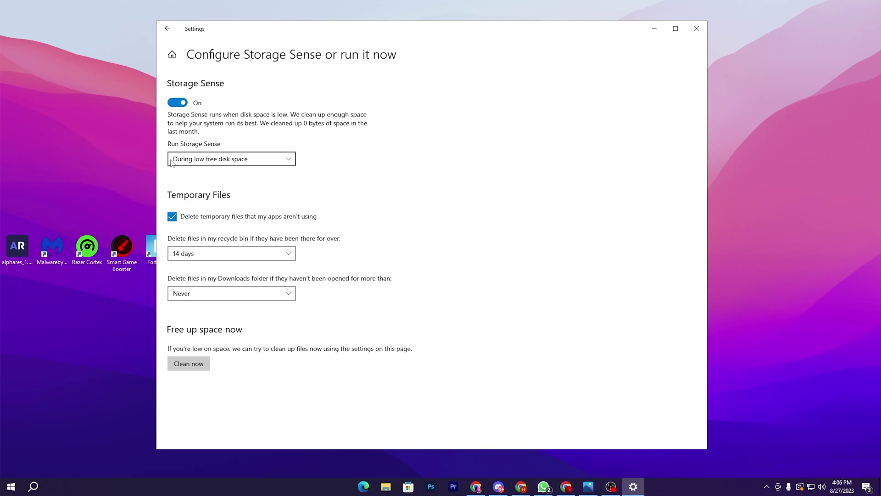
pyautogui.click(207, 161)
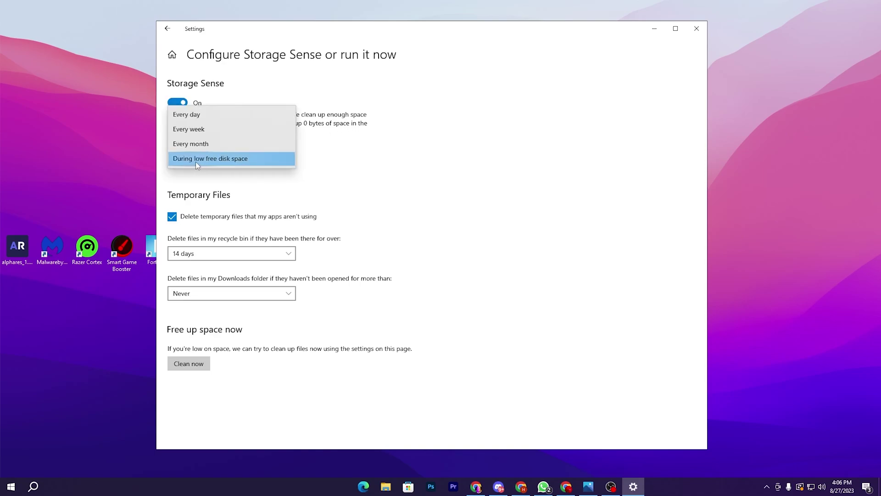
pyautogui.click(285, 159)
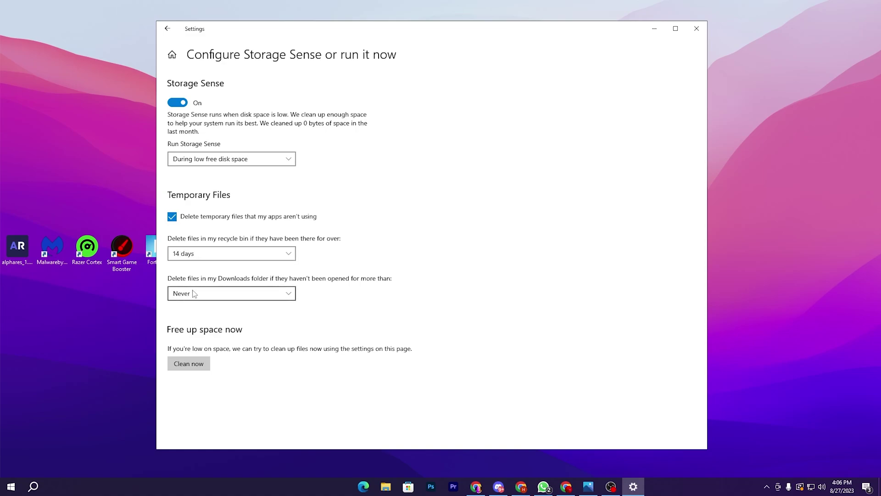
pyautogui.click(184, 366)
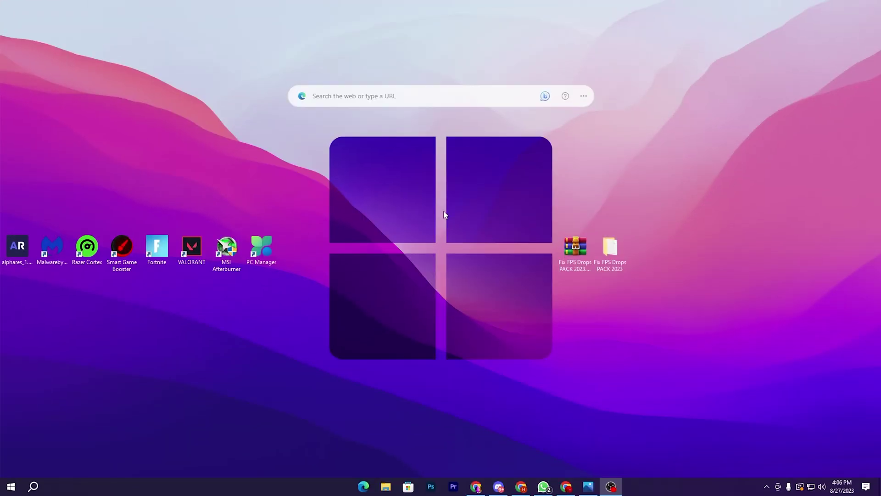
pyautogui.moveTo(527, 210); pyautogui.dragTo(636, 280)
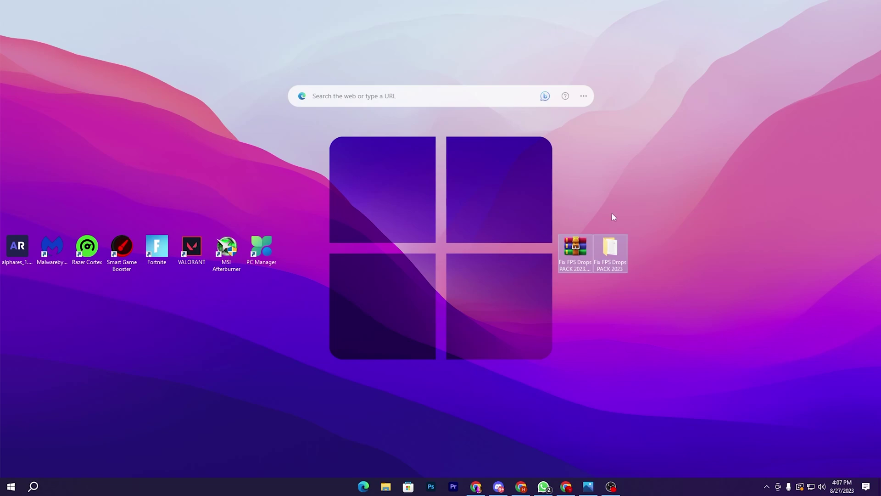
pyautogui.click(479, 485)
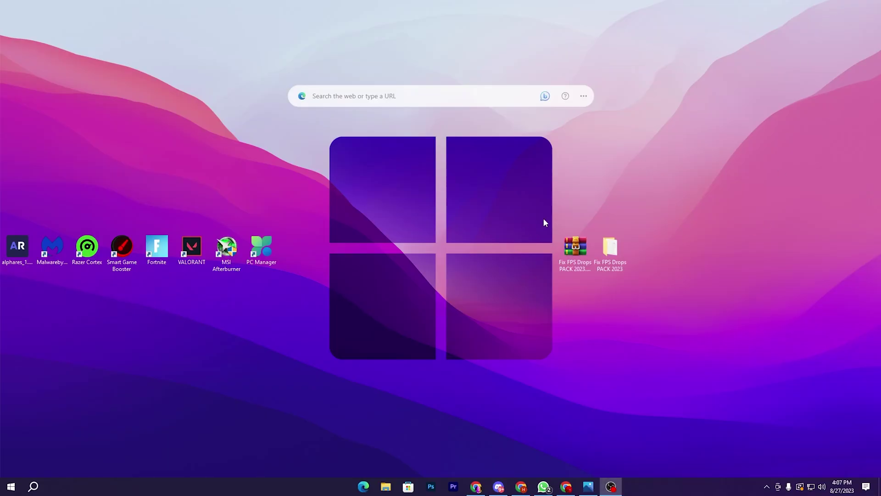
pyautogui.moveTo(543, 219); pyautogui.dragTo(606, 250)
pyautogui.rightClick(571, 248)
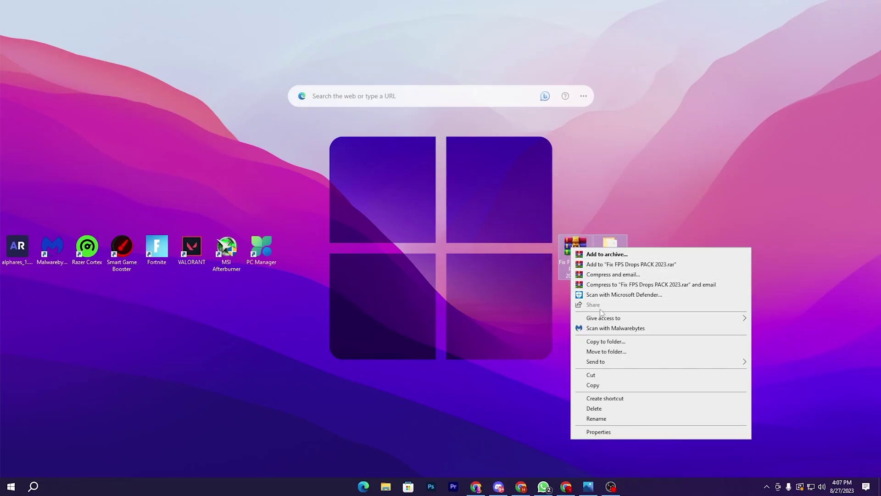
pyautogui.click(526, 273)
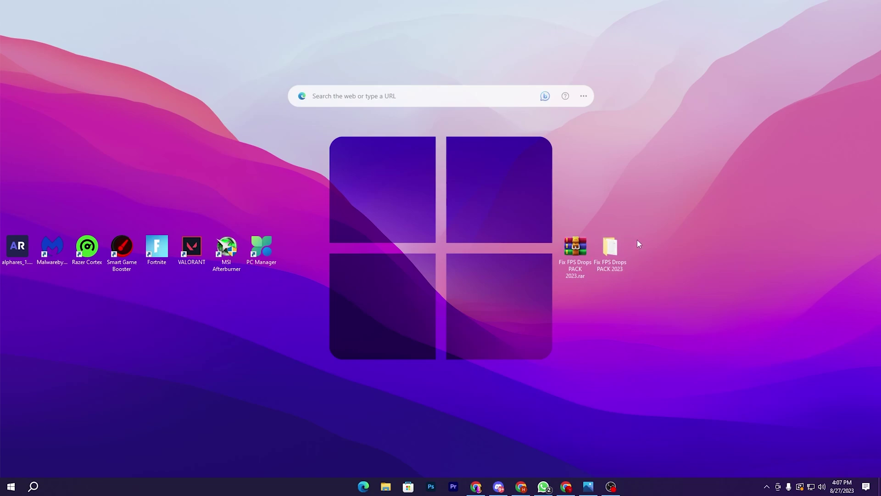
# - Open Best Commands to Fix Stutter.txt from Fix FPS Drops PACK 2023 > 1-Commands
pyautogui.doubleClick(615, 255)
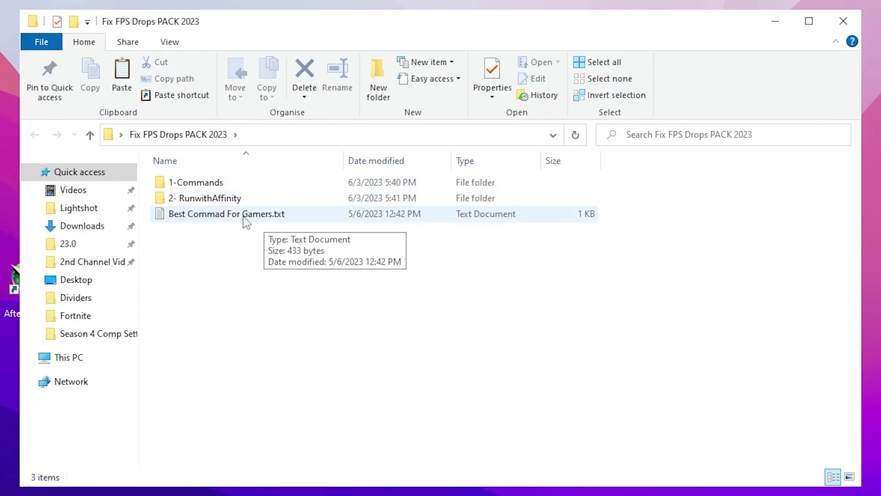
pyautogui.doubleClick(204, 186)
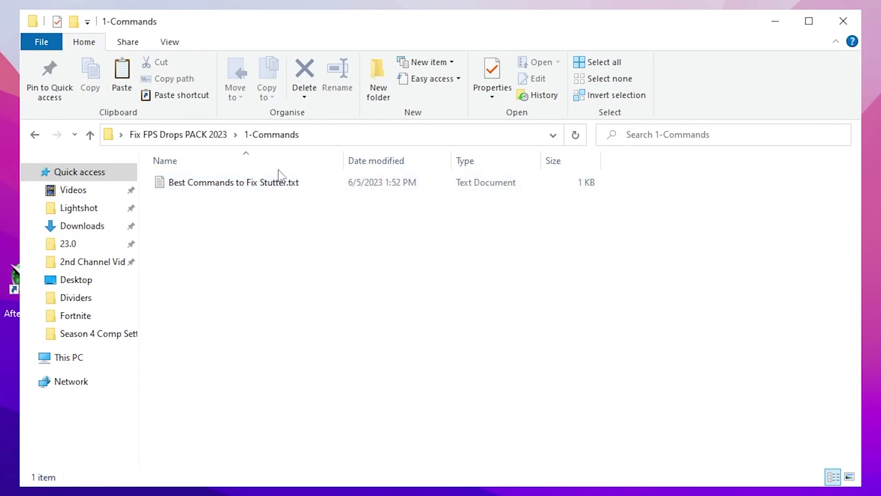
pyautogui.click(244, 186)
pyautogui.doubleClick(244, 186)
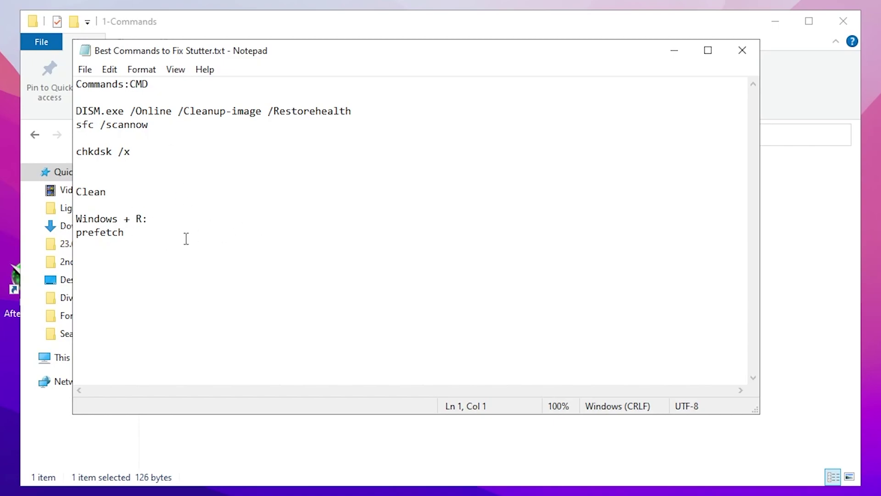
# - Launch Command Prompt as administrator from a 'cmd' search
pyautogui.press('super')
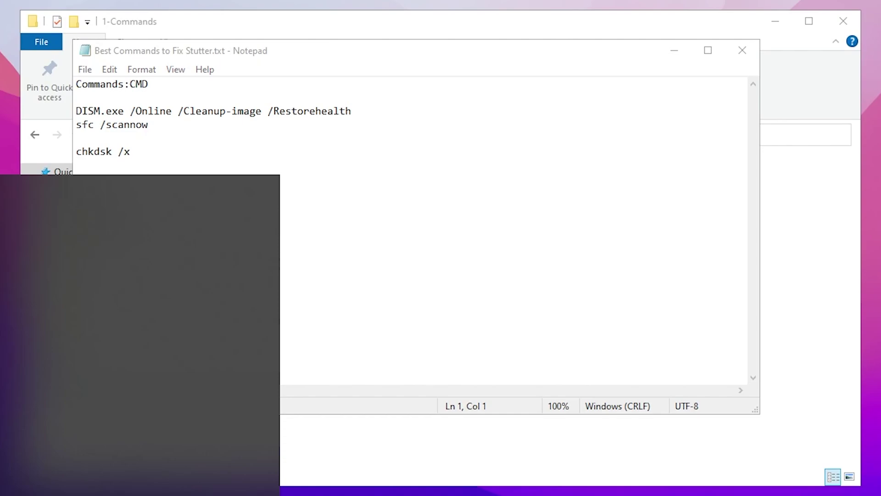
pyautogui.write('cmd')
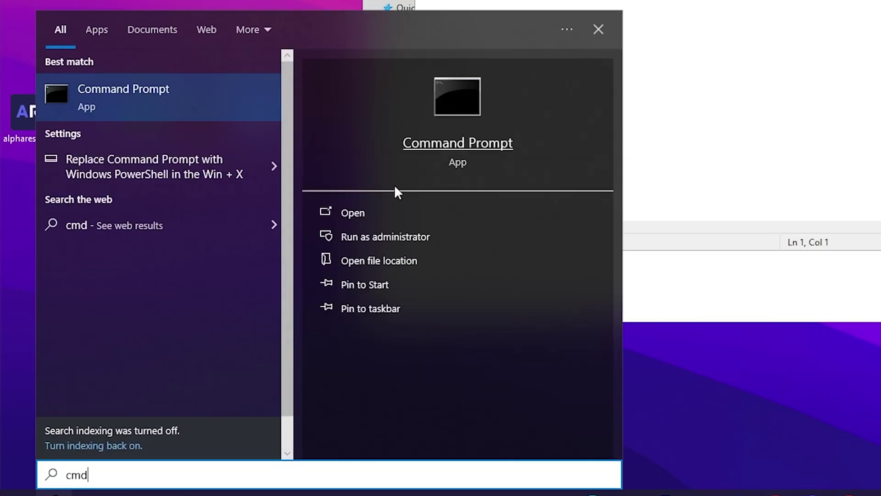
pyautogui.click(384, 237)
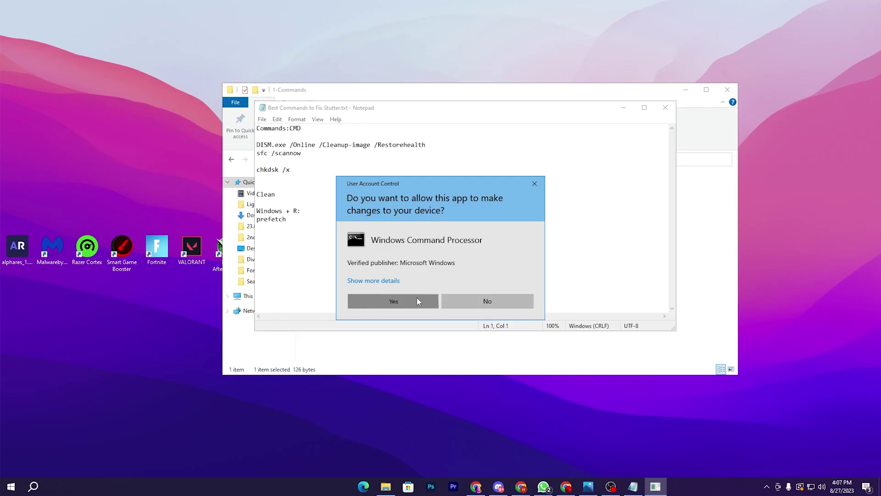
pyautogui.click(669, 202)
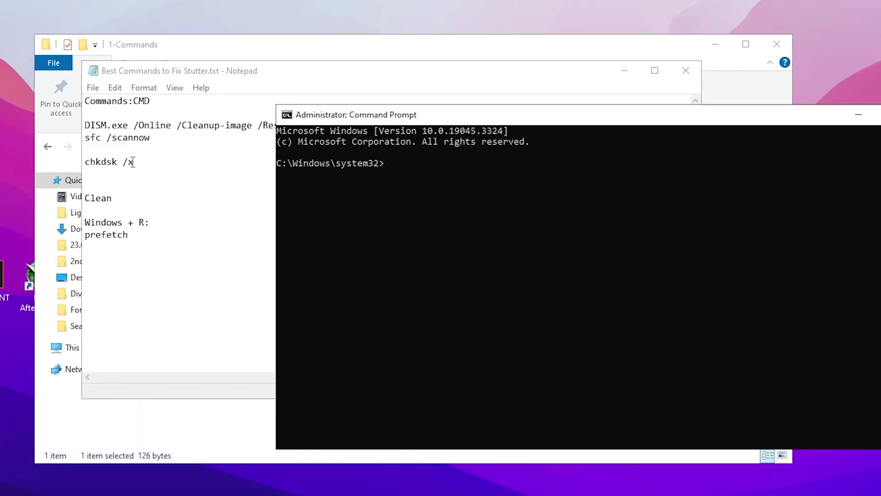
# - Copy chkdsk /x from the notes and run it in the administrator console
pyautogui.moveTo(133, 161); pyautogui.dragTo(87, 162)
pyautogui.click(727, 206)
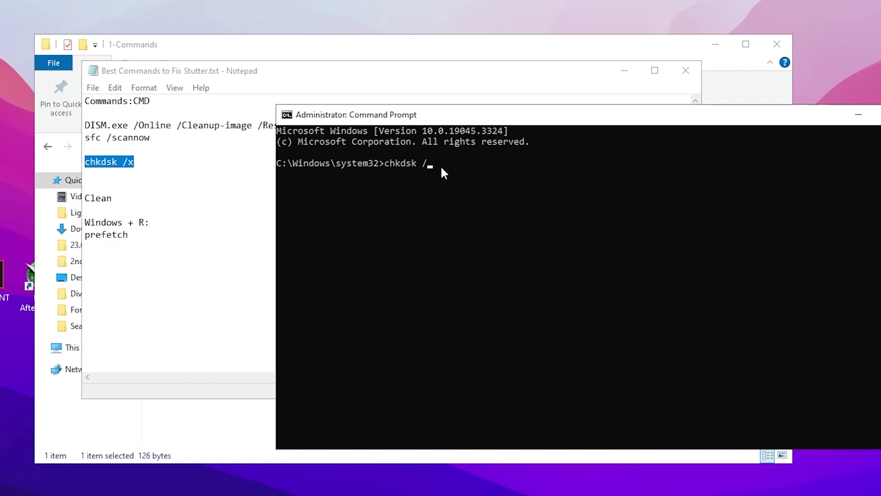
pyautogui.press('Return')
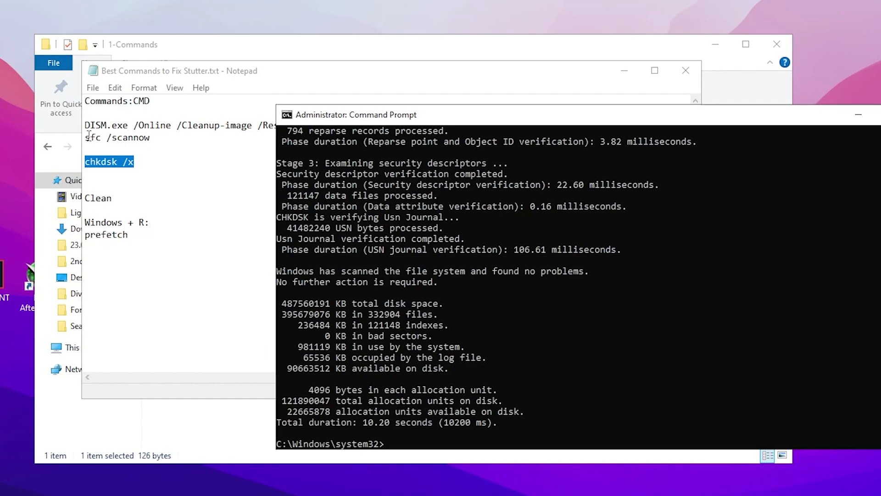
pyautogui.moveTo(151, 138); pyautogui.dragTo(79, 137)
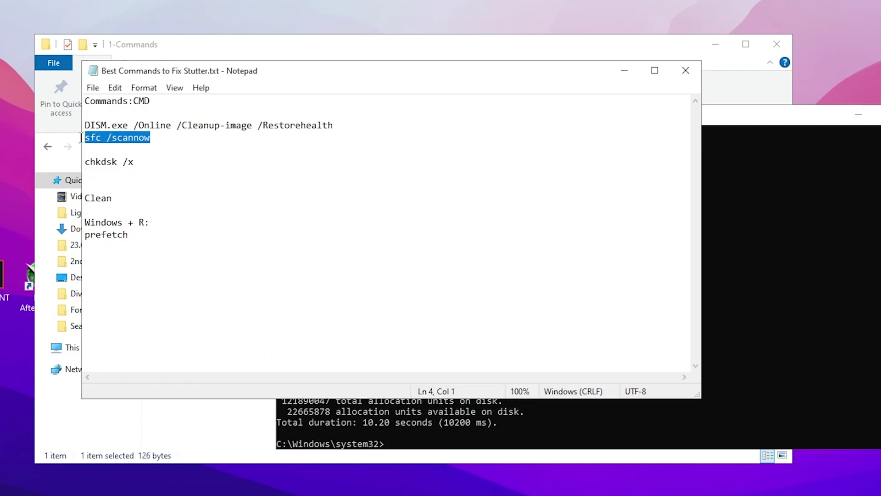
# - Paste and run sfc /scannow in the administrator console until verification reaches 100%
pyautogui.click(755, 361)
pyautogui.scroll(-3, 456, 414)
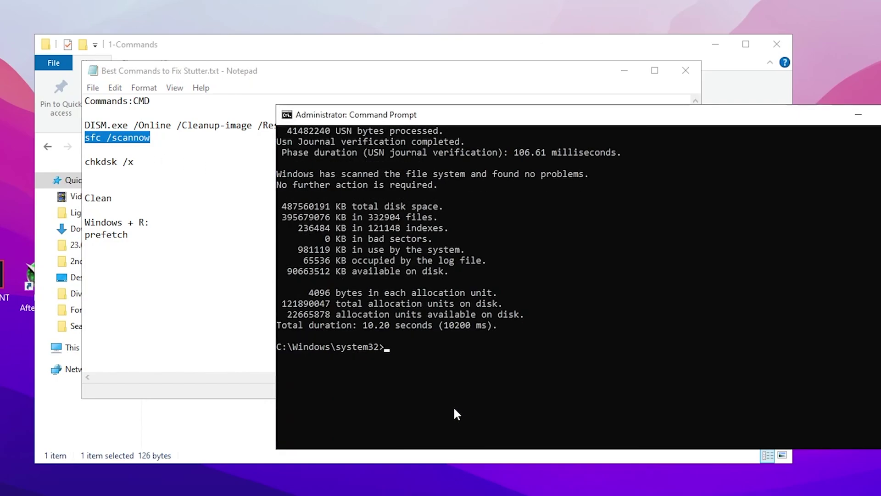
pyautogui.write('sfc /scannow')
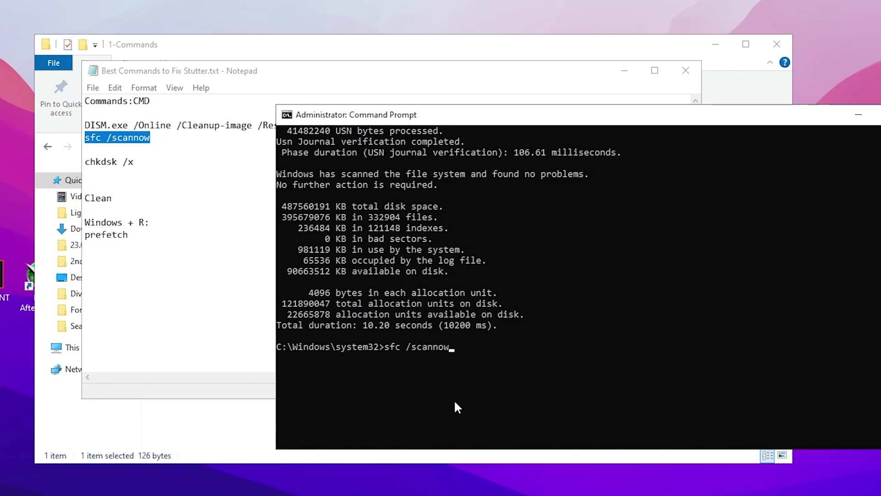
pyautogui.press('Return')
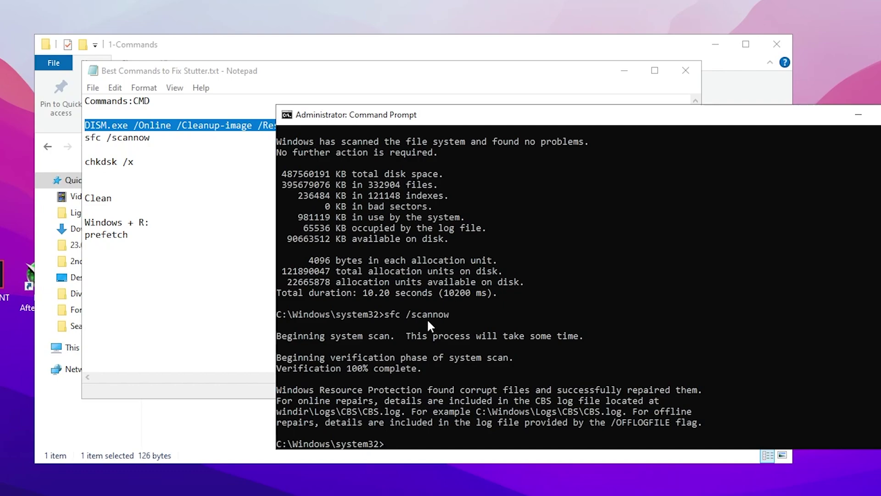
pyautogui.scroll(-2, 478, 266)
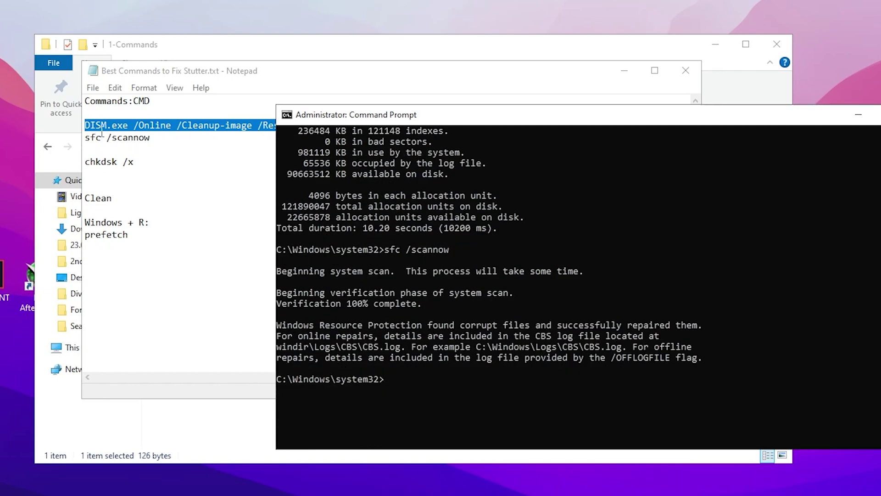
# - Run DISM /Online /Cleanup-image /Restorehealth to completion, then close the console
pyautogui.rightClick(414, 346)
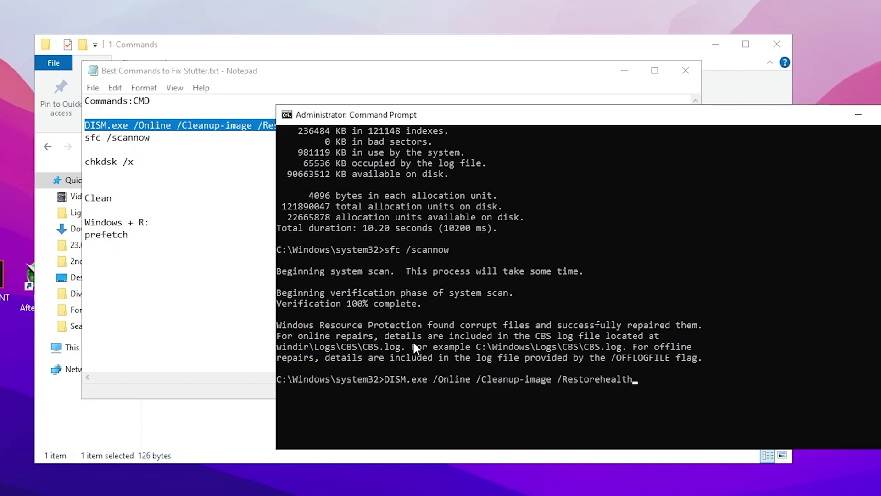
pyautogui.press('Return')
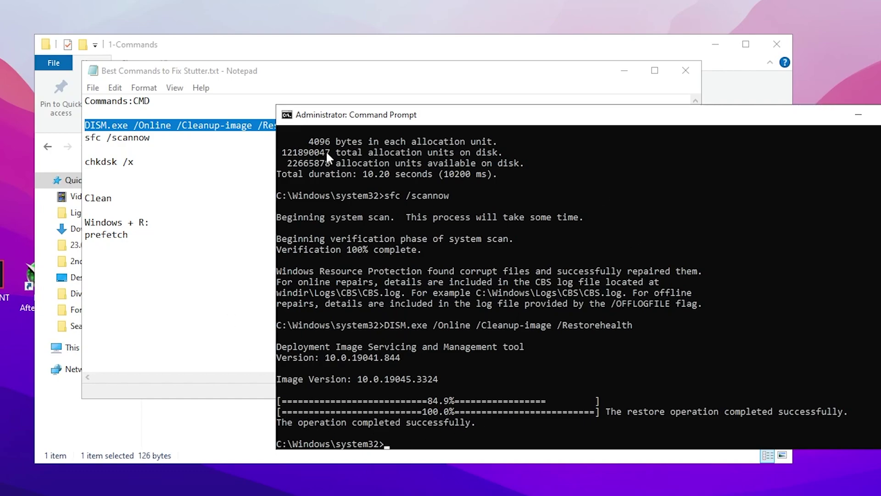
pyautogui.moveTo(350, 125); pyautogui.dragTo(207, 123)
pyautogui.click(761, 112)
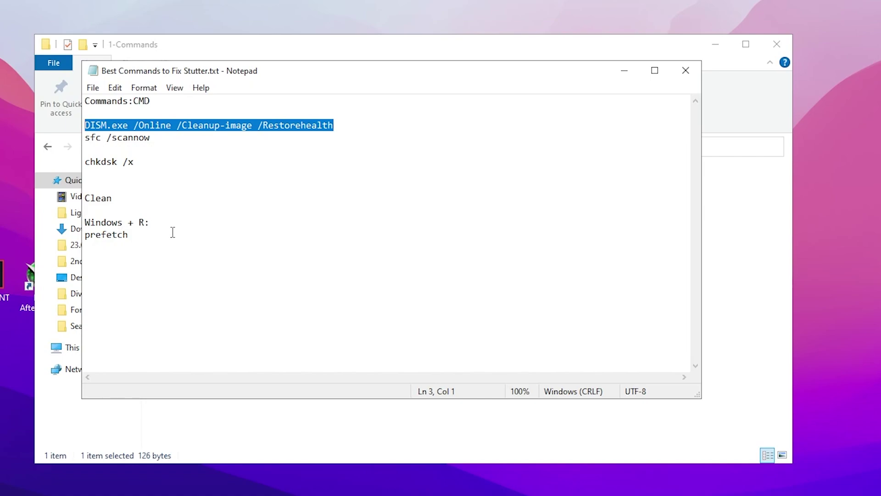
pyautogui.press('super+r')
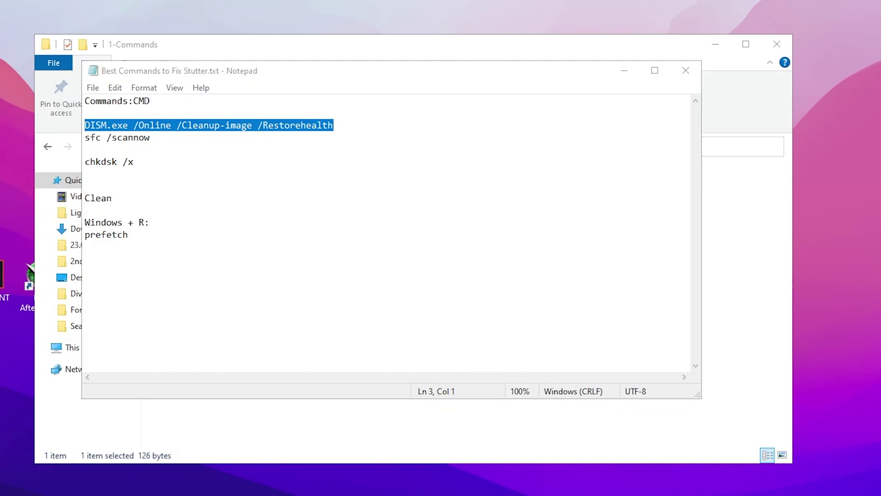
# - Copy 'prefetch' from the notes and open the C:\Windows\Prefetch folder through the Run box
pyautogui.press('Escape')
pyautogui.moveTo(128, 235); pyautogui.dragTo(86, 236)
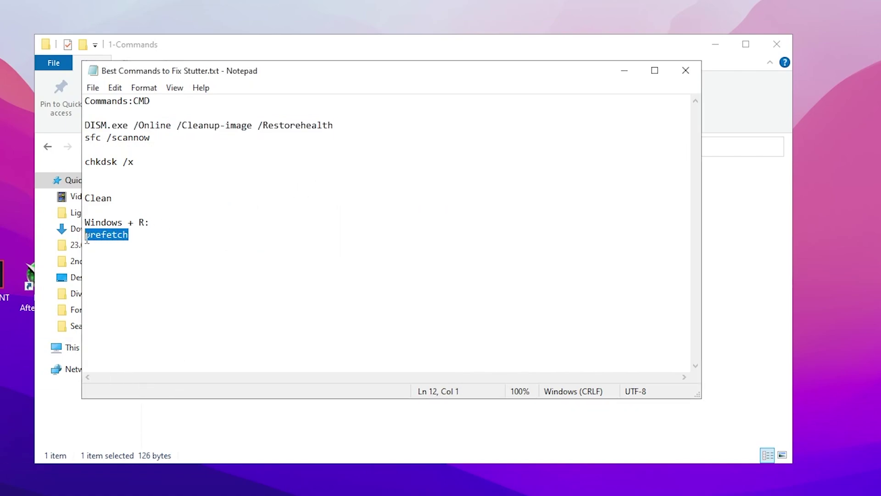
pyautogui.hotkey('ctrl', 'c')
pyautogui.press('super+r')
pyautogui.hotkey('ctrl', 'v')
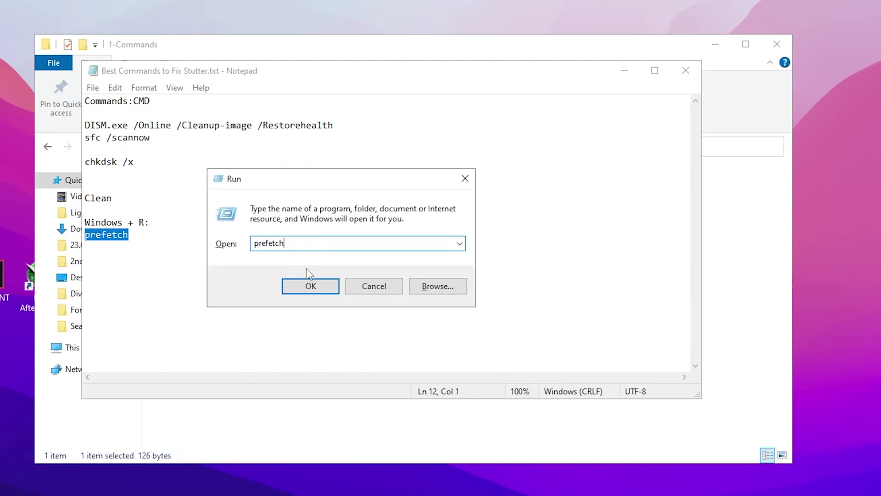
pyautogui.click(309, 285)
pyautogui.press('Return')
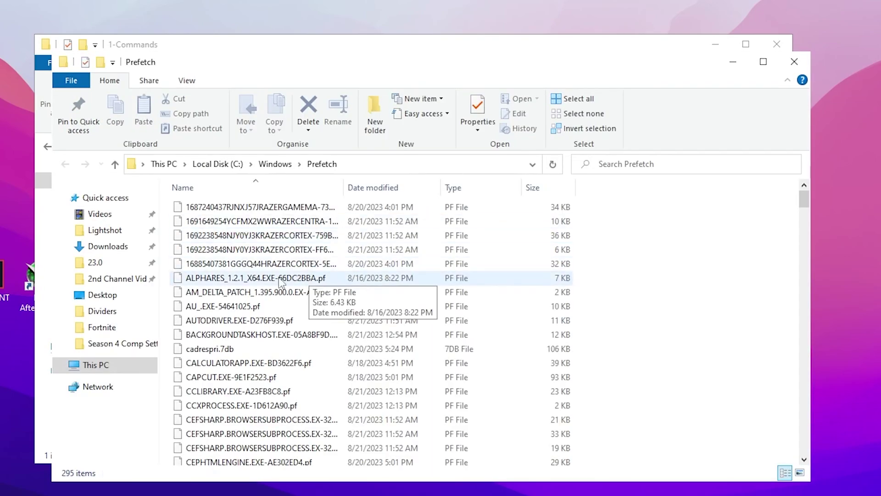
# - Select all 295 Prefetch files and bring up their context menu for deletion
pyautogui.hotkey('ctrl', 'a')
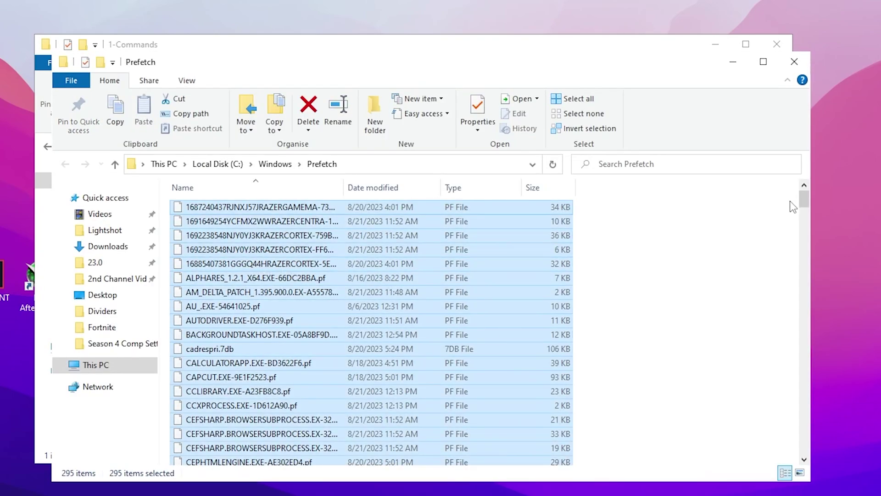
pyautogui.moveTo(801, 199); pyautogui.dragTo(803, 359)
pyautogui.rightClick(237, 295)
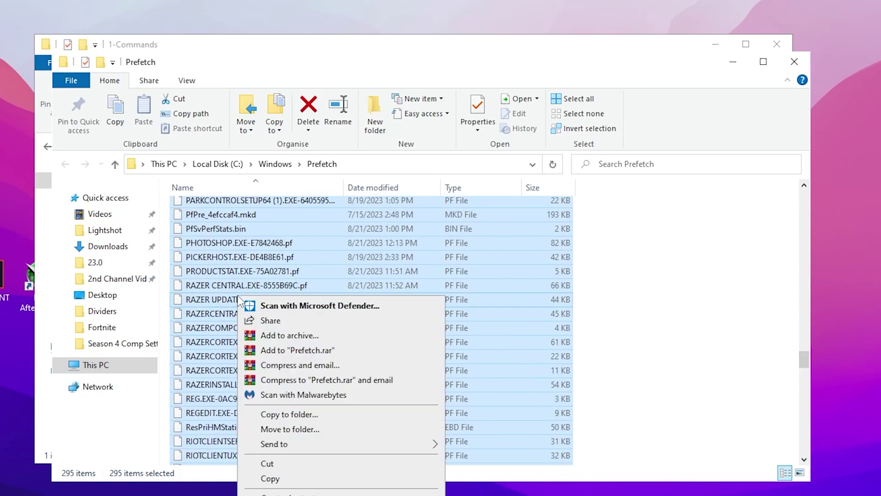
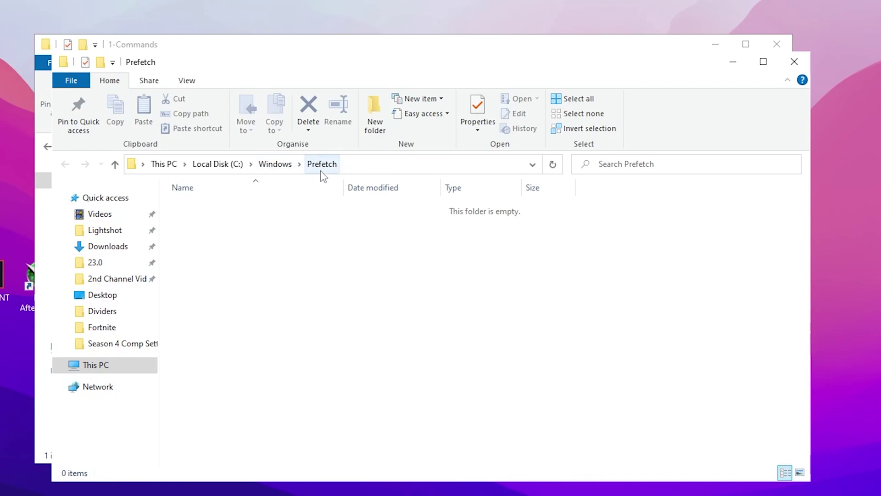
# - Close Prefetch and the notes, then drag RunWithAffinity.exe from 2- RunwithAffinity onto the desktop
pyautogui.click(789, 69)
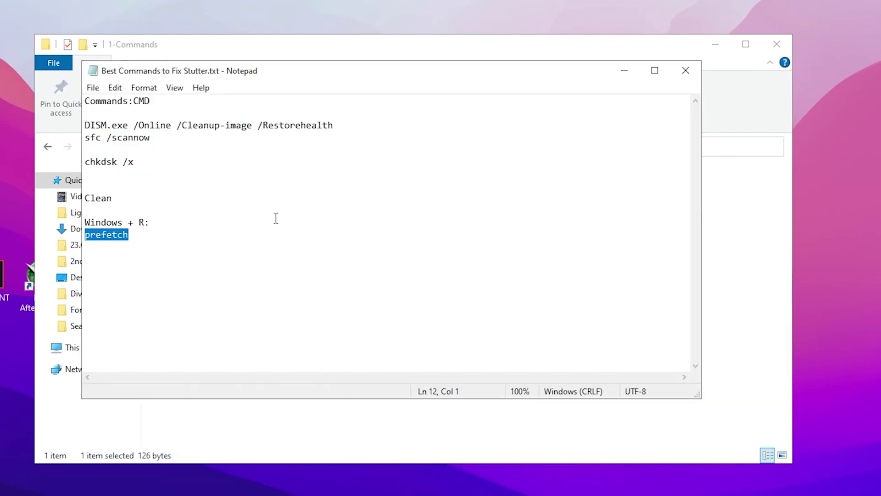
pyautogui.click(686, 72)
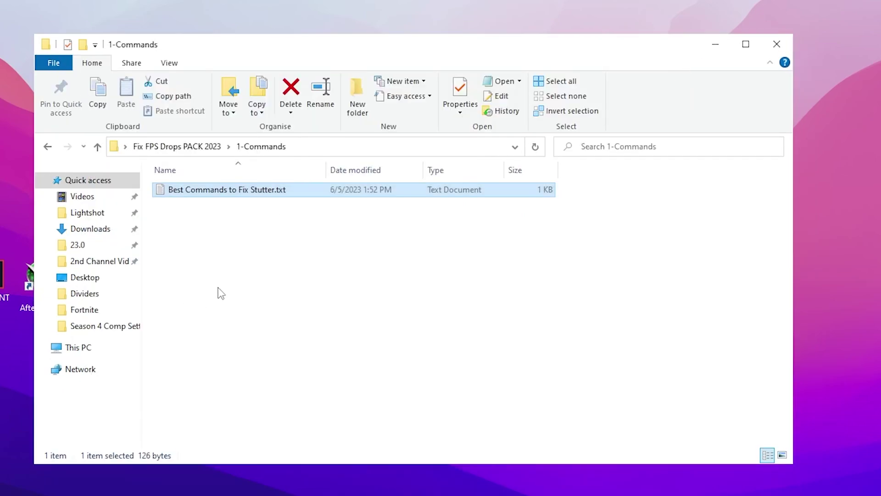
pyautogui.hotkey('alt', 'Left')
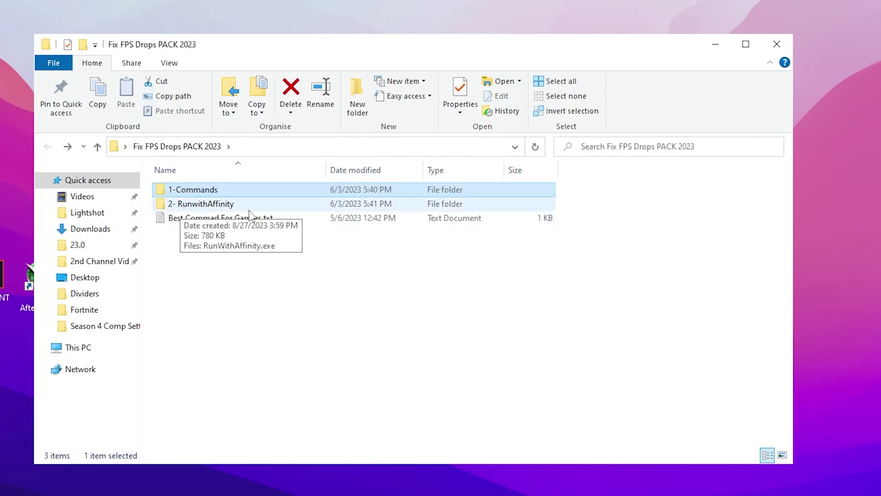
pyautogui.doubleClick(197, 204)
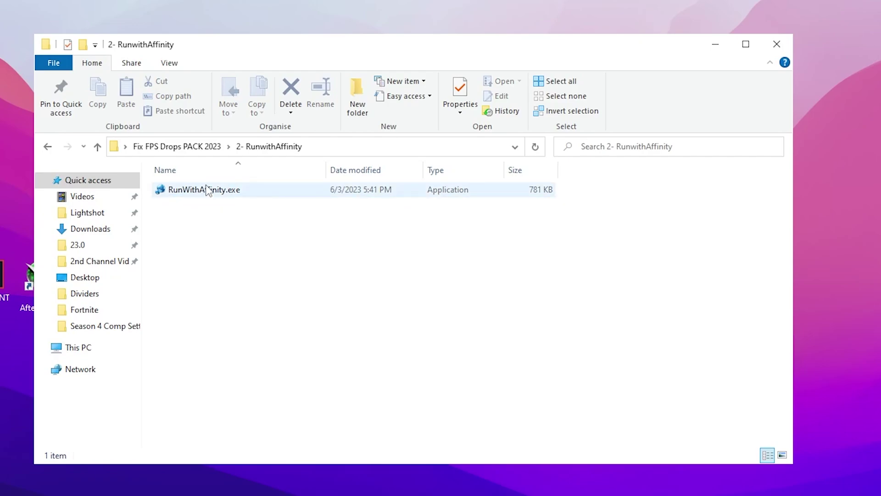
pyautogui.moveTo(208, 193); pyautogui.dragTo(37, 221)
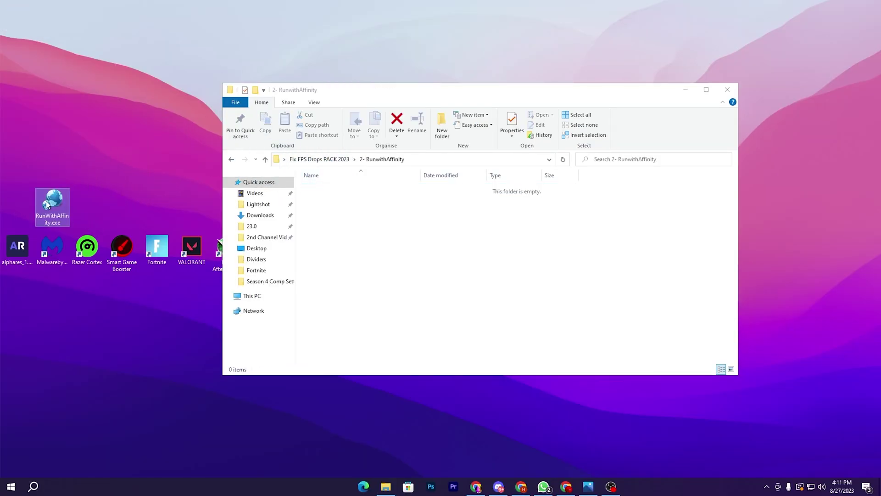
# - In RunWithAffinity, load FortniteClient-Win64-Shipping.exe from C:\Program Files\Epic Games\Fortnite\FortniteGame\Binaries\Win64
pyautogui.doubleClick(52, 200)
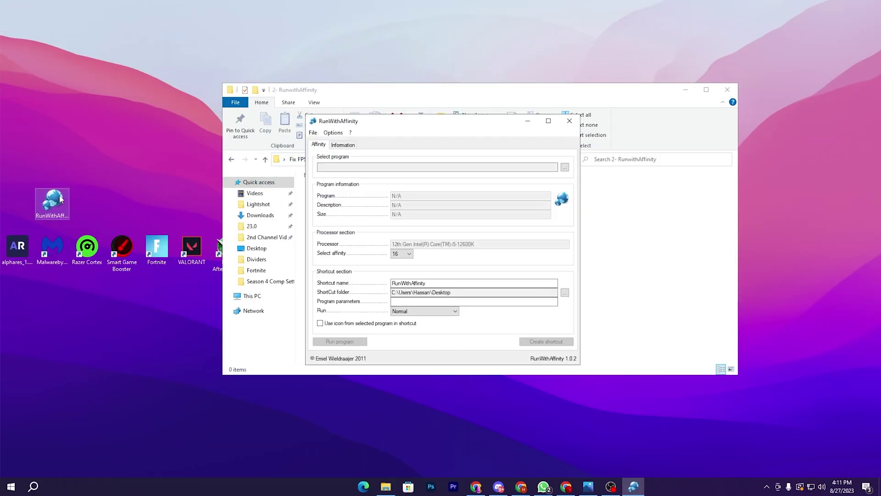
pyautogui.click(565, 167)
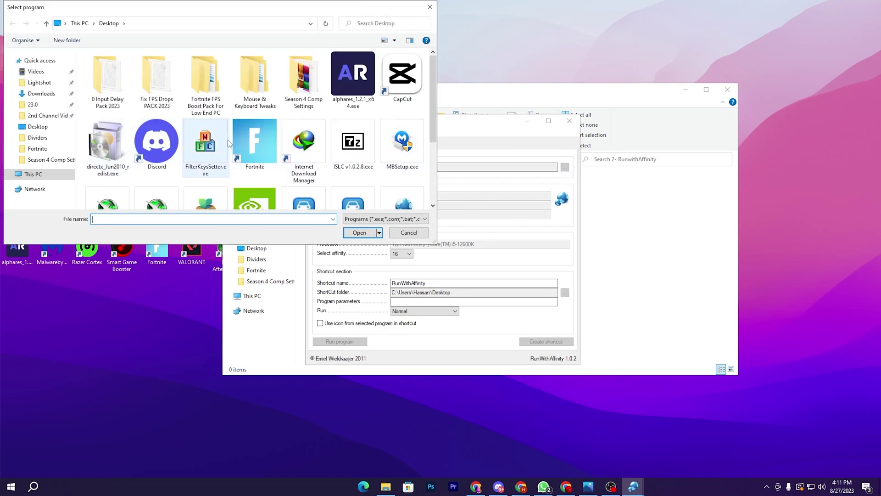
pyautogui.click(35, 178)
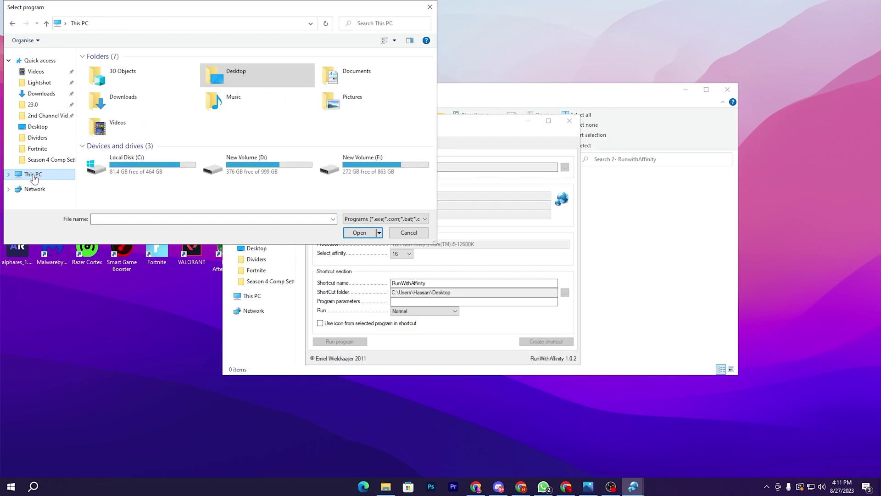
pyautogui.doubleClick(134, 164)
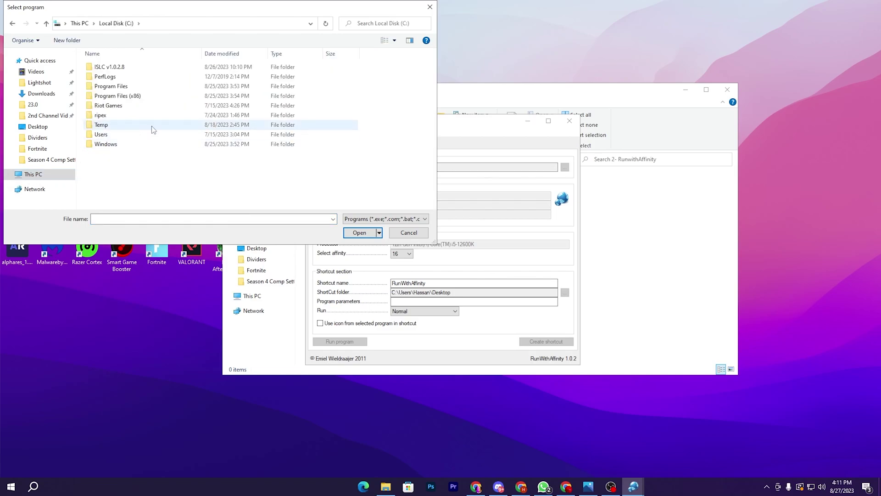
pyautogui.doubleClick(119, 86)
pyautogui.doubleClick(118, 86)
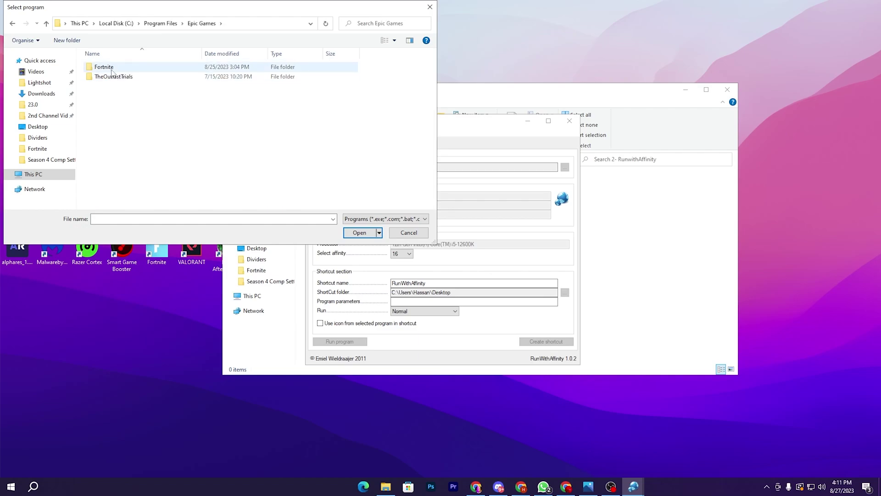
pyautogui.doubleClick(112, 67)
pyautogui.doubleClick(113, 95)
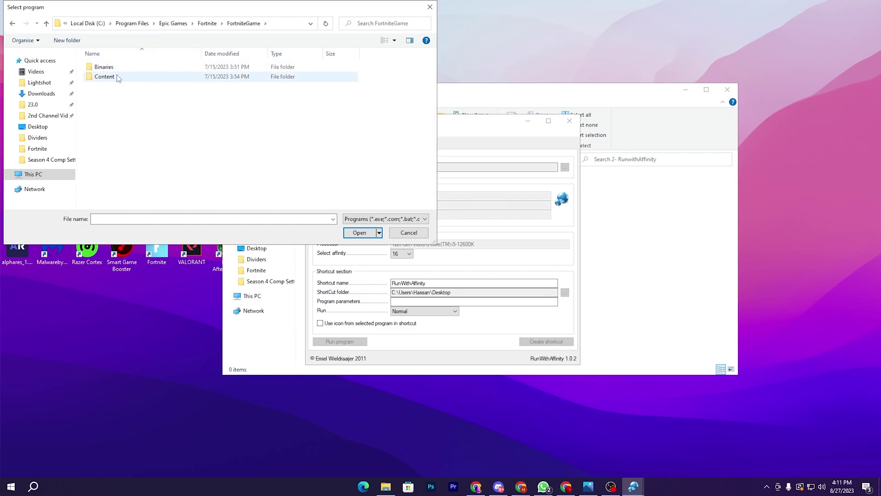
pyautogui.doubleClick(120, 68)
pyautogui.doubleClick(112, 75)
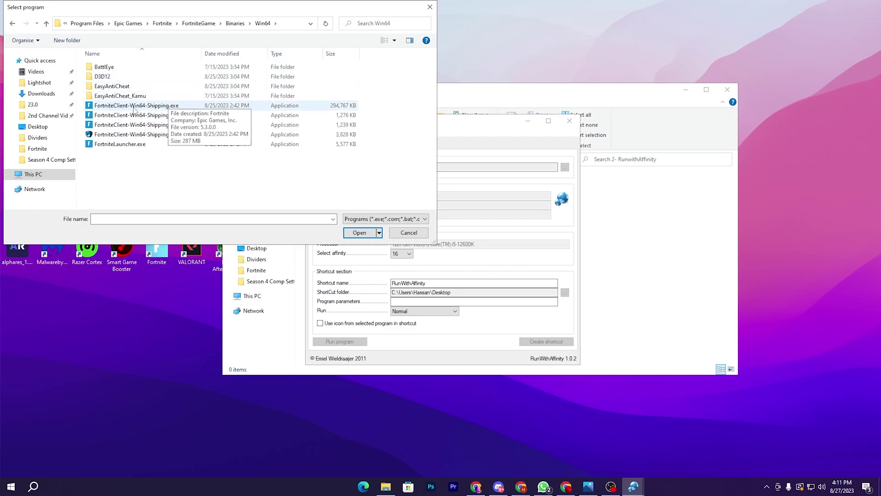
pyautogui.click(316, 108)
pyautogui.click(362, 233)
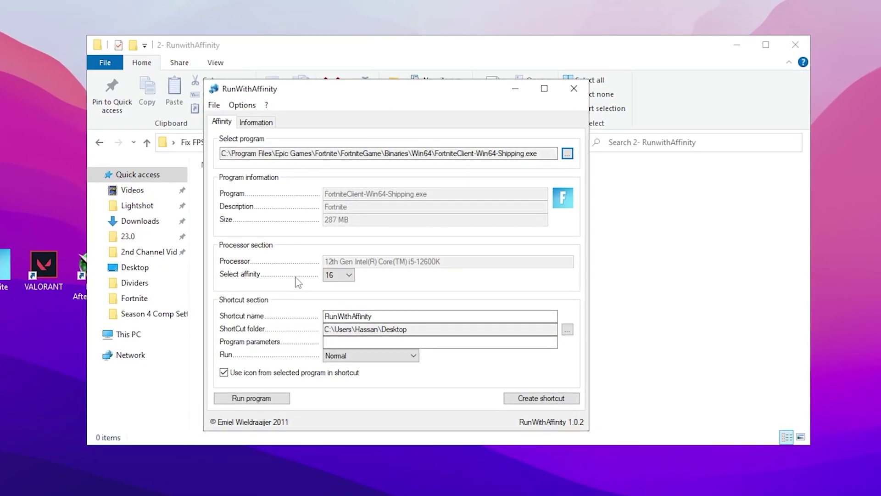
# - Keep affinity at 16, set Run to Maximized, and create the Fortnite desktop shortcut
pyautogui.click(338, 274)
pyautogui.click(288, 288)
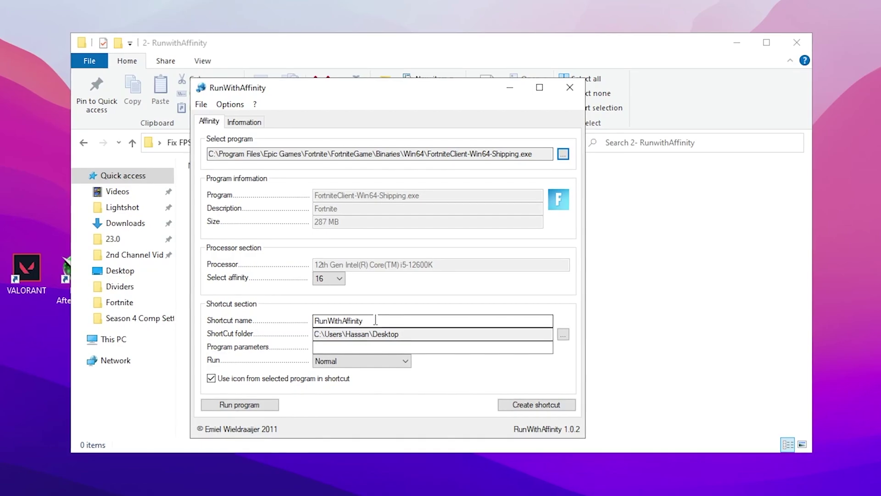
pyautogui.click(356, 361)
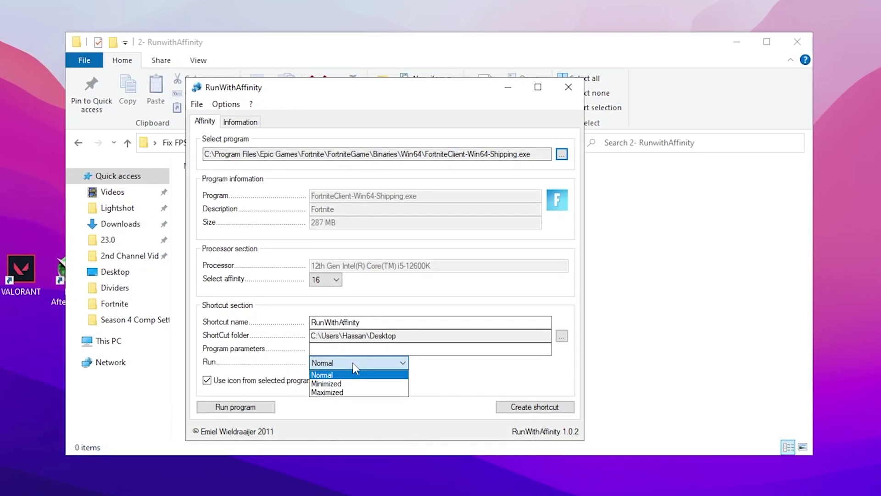
pyautogui.click(362, 392)
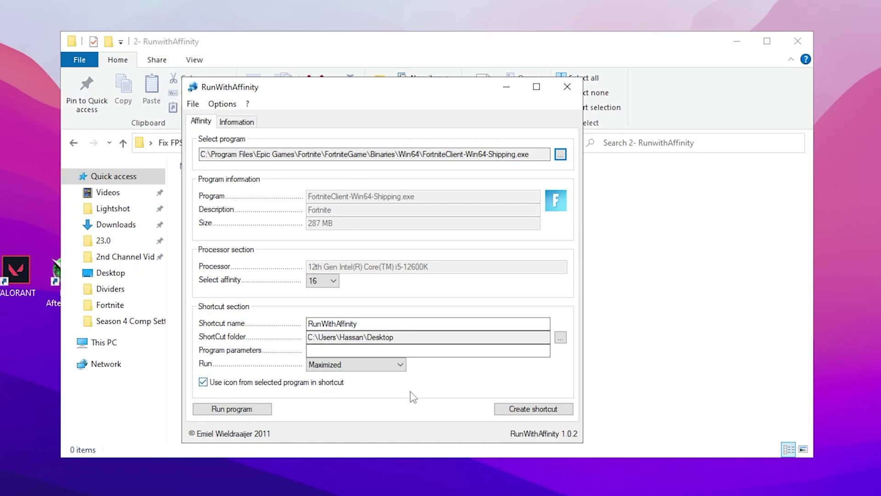
pyautogui.click(523, 409)
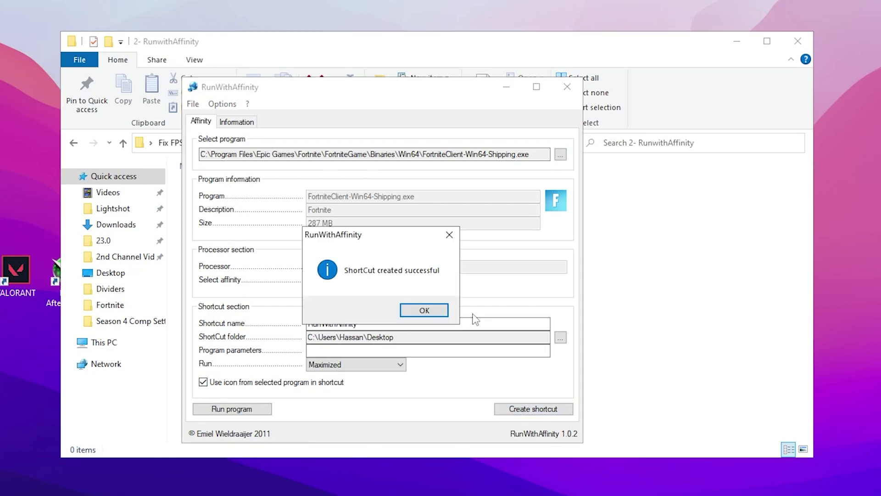
pyautogui.click(437, 311)
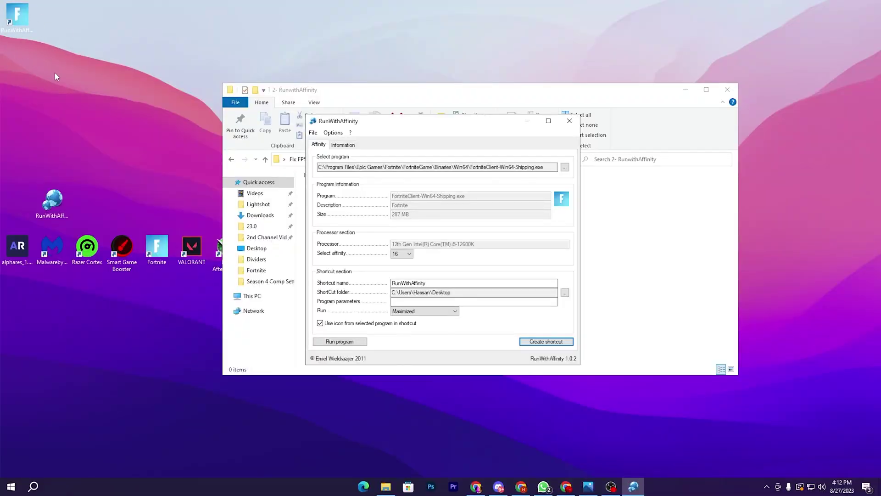
# - Close RunWithAffinity and open Best Commad For Gamers.txt from Fix FPS Drops PACK 2023 in Notepad
pyautogui.click(569, 121)
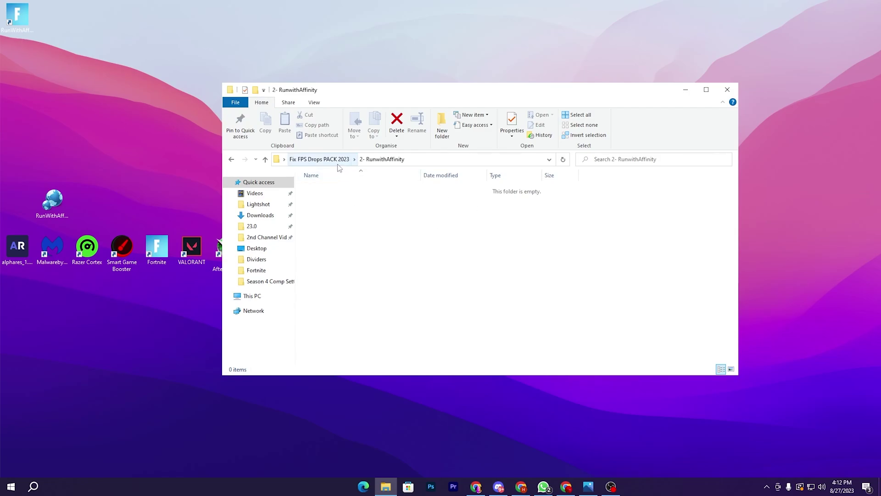
pyautogui.click(302, 159)
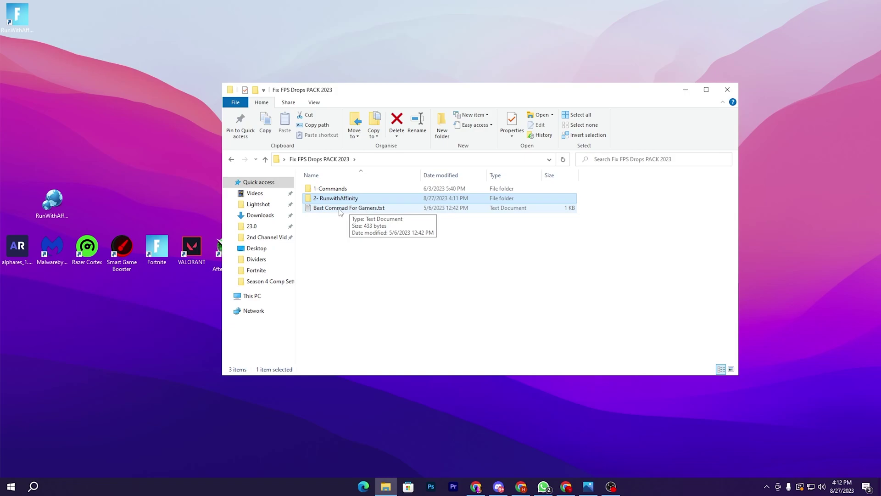
pyautogui.click(373, 209)
pyautogui.doubleClick(373, 209)
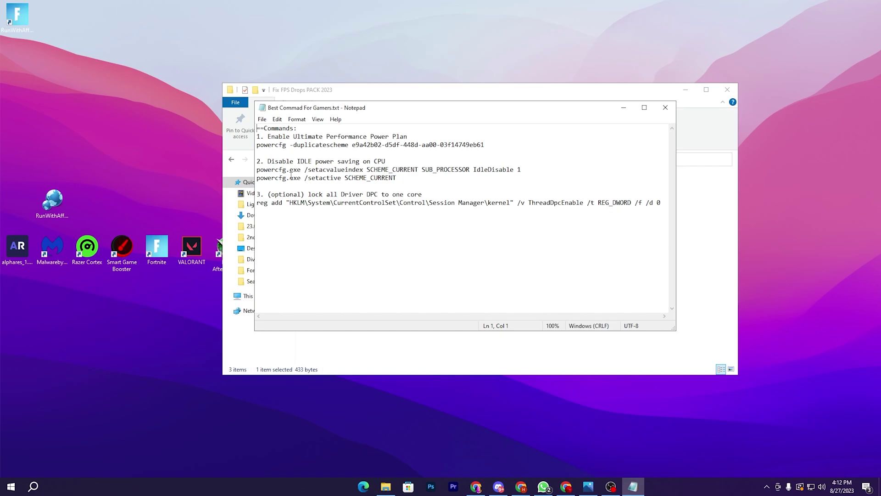
# - Launch Command Prompt from the search and bring the commands file back to the front
pyautogui.click(34, 485)
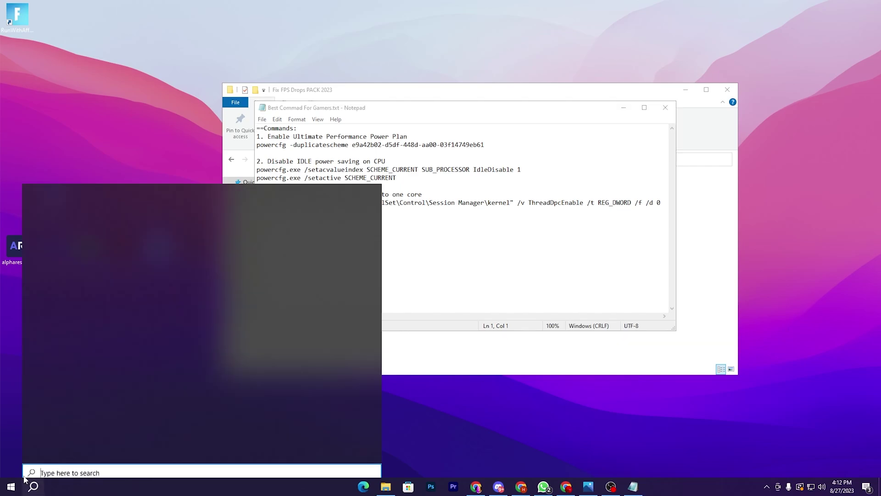
pyautogui.write('c')
pyautogui.click(71, 275)
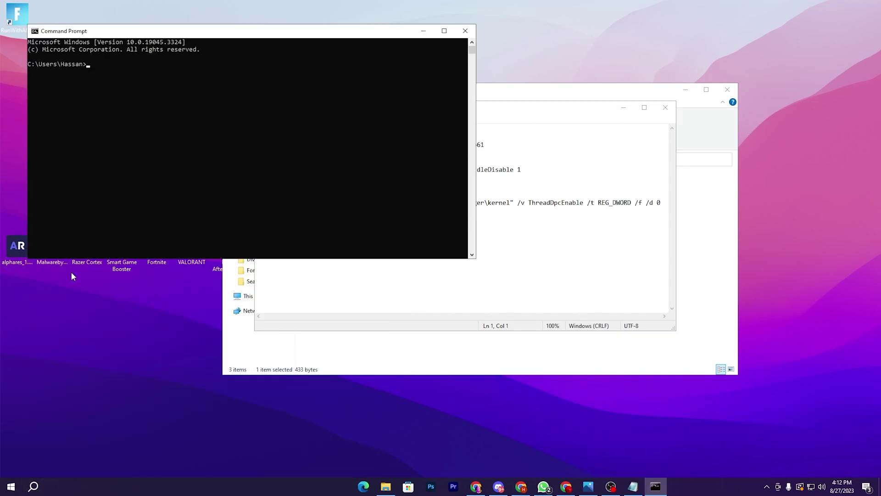
pyautogui.click(577, 170)
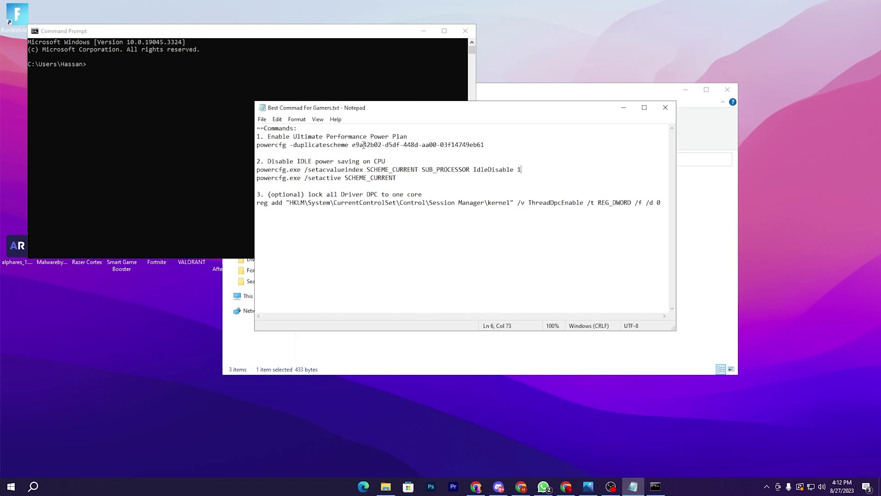
# - Review the power plans under Power & sleep's Additional power settings, then close Settings
pyautogui.click(40, 490)
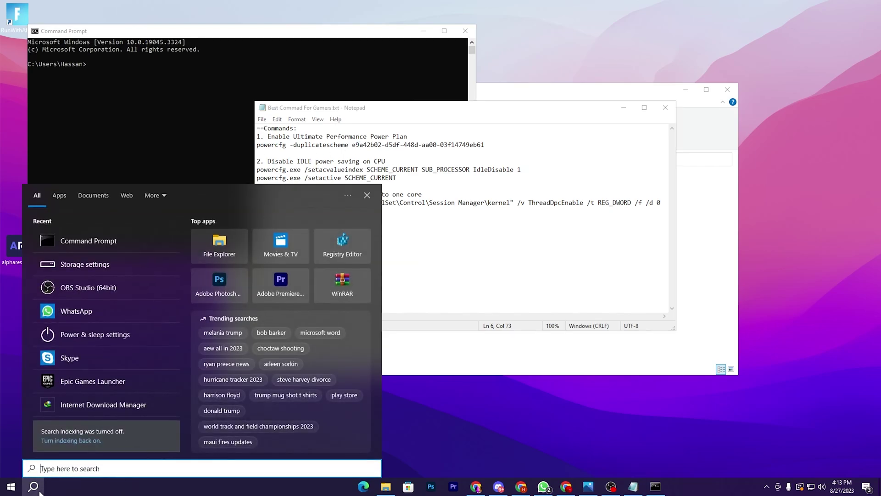
pyautogui.write('powe')
pyautogui.press('Return')
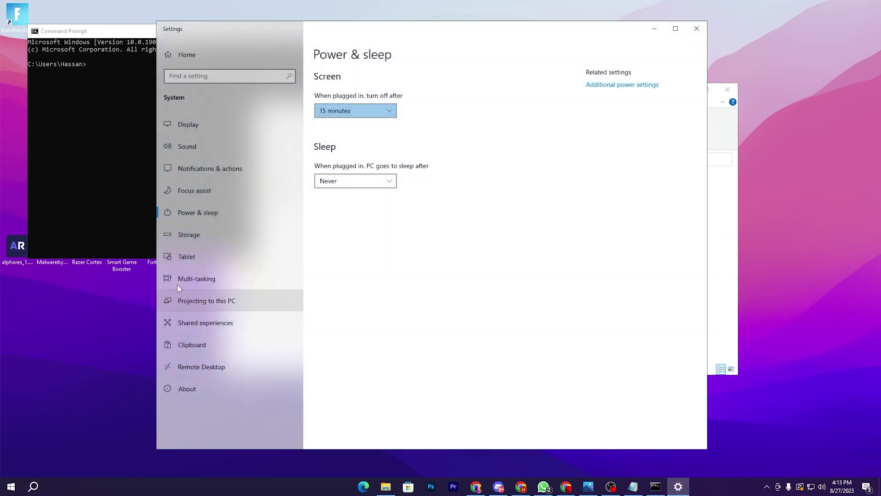
pyautogui.click(631, 149)
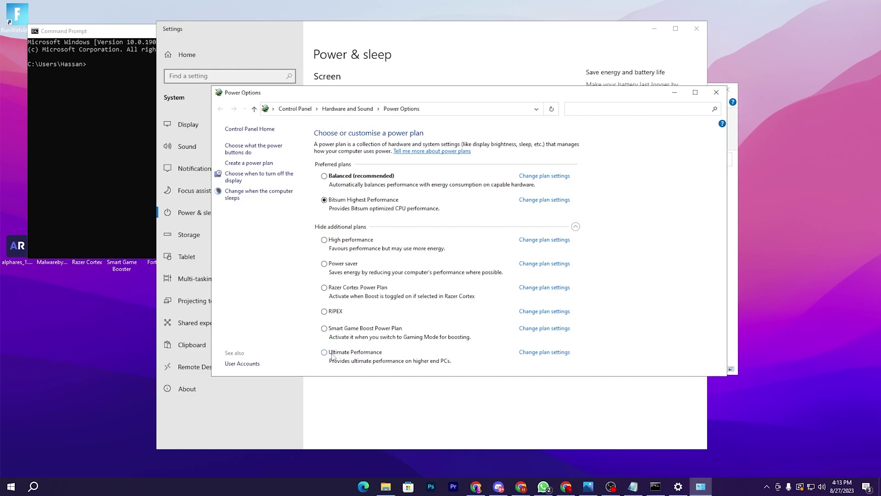
pyautogui.click(709, 93)
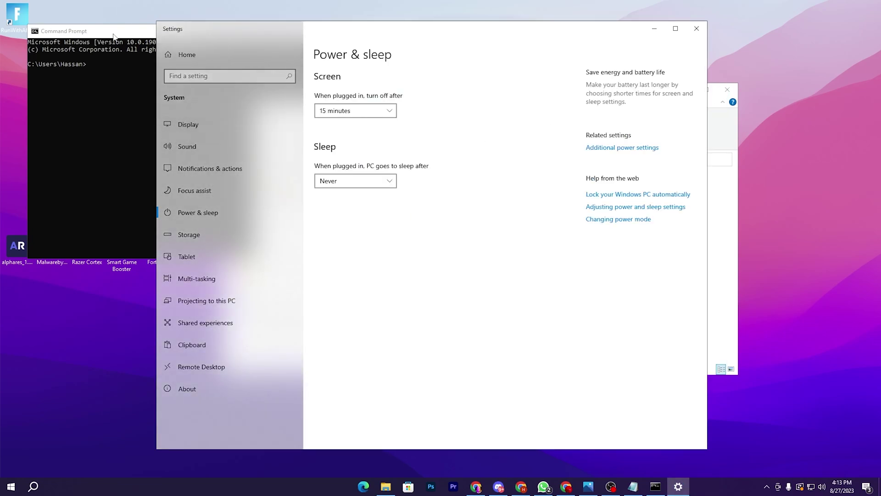
pyautogui.click(696, 29)
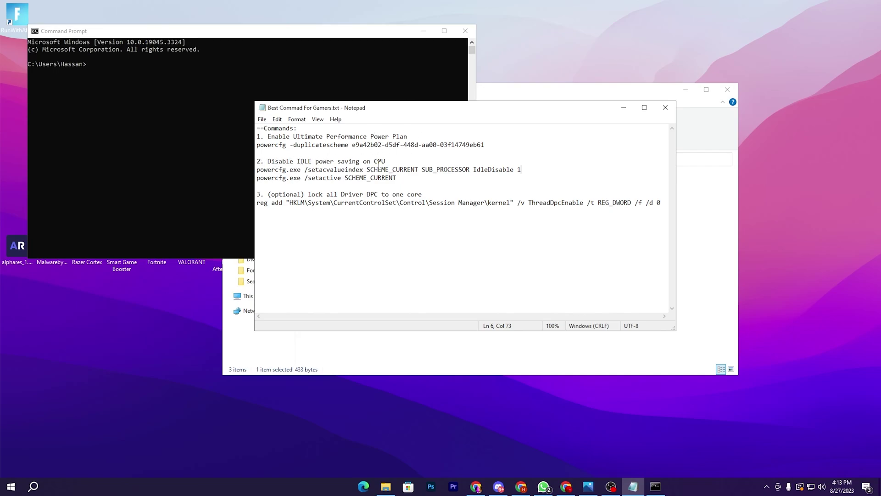
# - Paste and run the powercfg IdleDisable command in Command Prompt, then close the prompt
pyautogui.moveTo(526, 169)
pyautogui.mouseDown()
pyautogui.moveTo(252, 174)
pyautogui.moveTo(518, 166)
pyautogui.mouseUp()
pyautogui.hotkey('ctrl', 'c')
pyautogui.click(102, 65)
pyautogui.hotkey('ctrl', 'v')
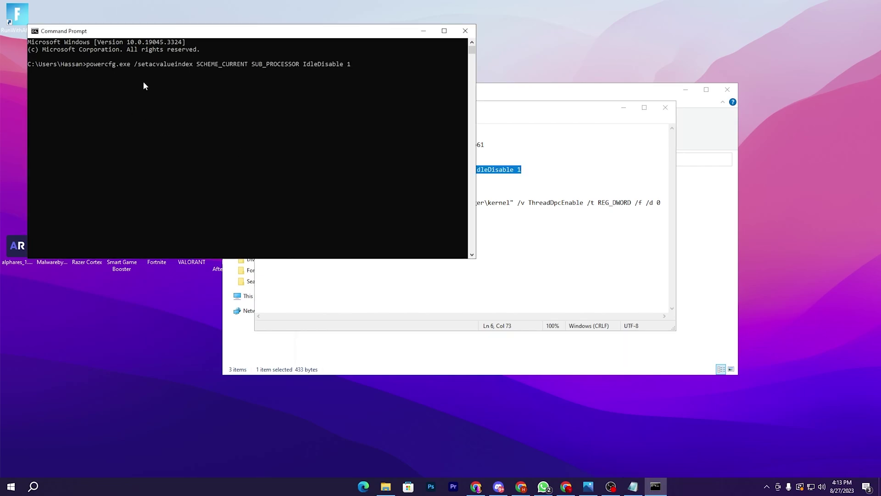
pyautogui.press('Return')
pyautogui.click(572, 202)
pyautogui.click(292, 202)
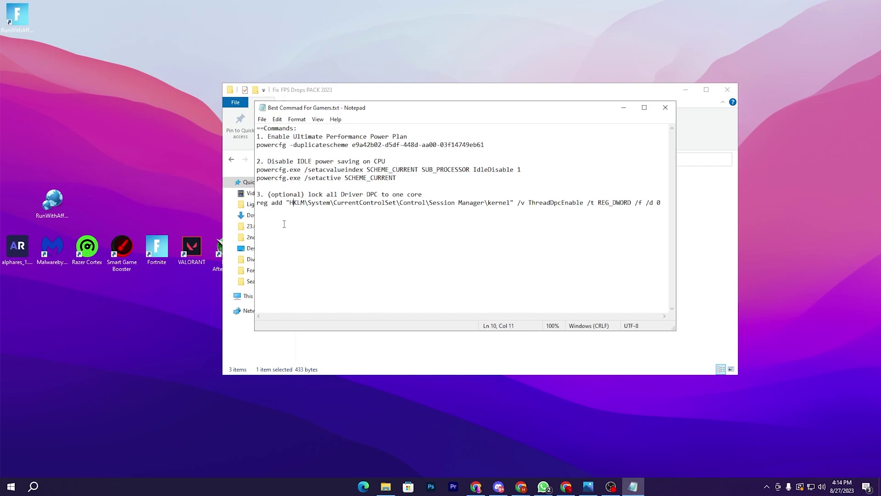
# - Close the commands file and folder, then toggle Fortnite's full-screen map with M on the bus
pyautogui.click(666, 107)
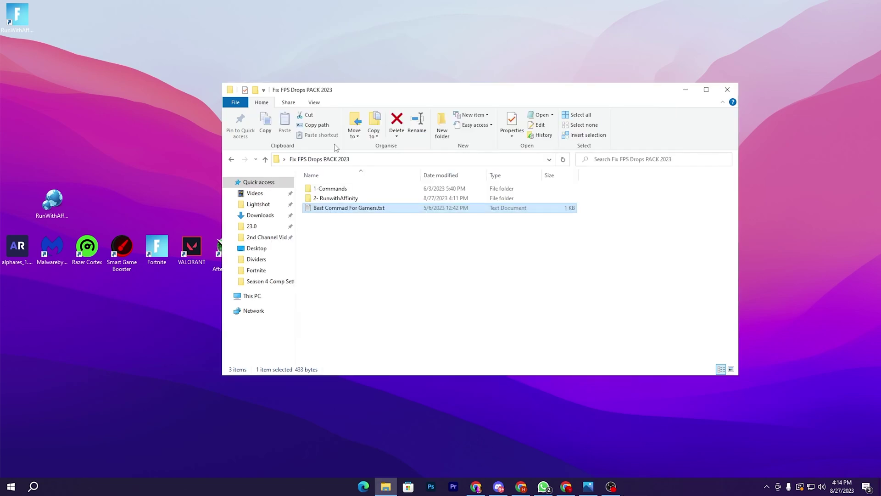
pyautogui.click(727, 90)
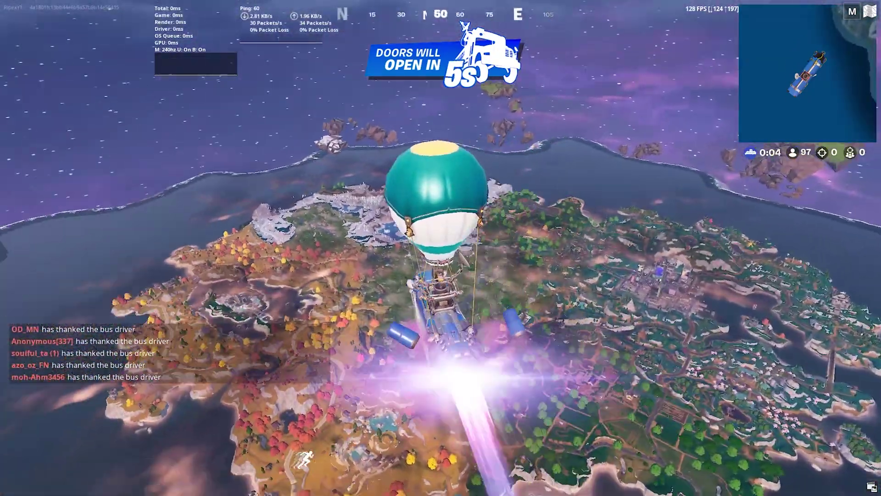
pyautogui.press('m')
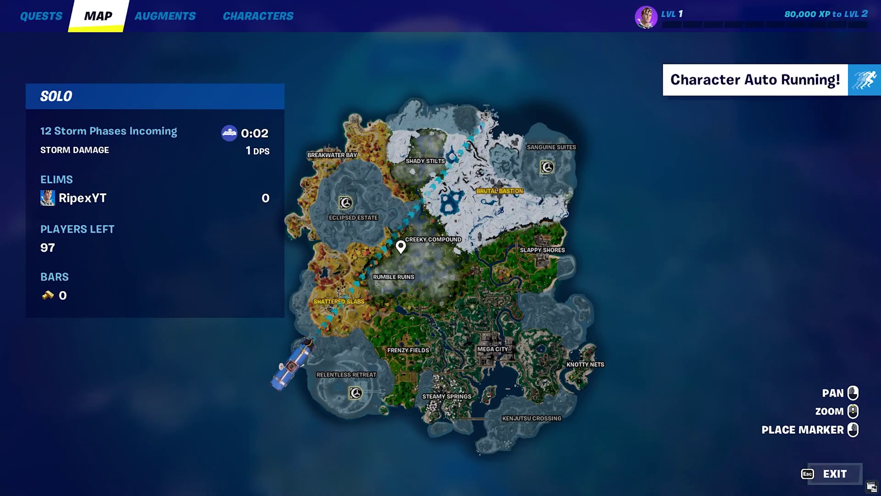
pyautogui.press('Escape')
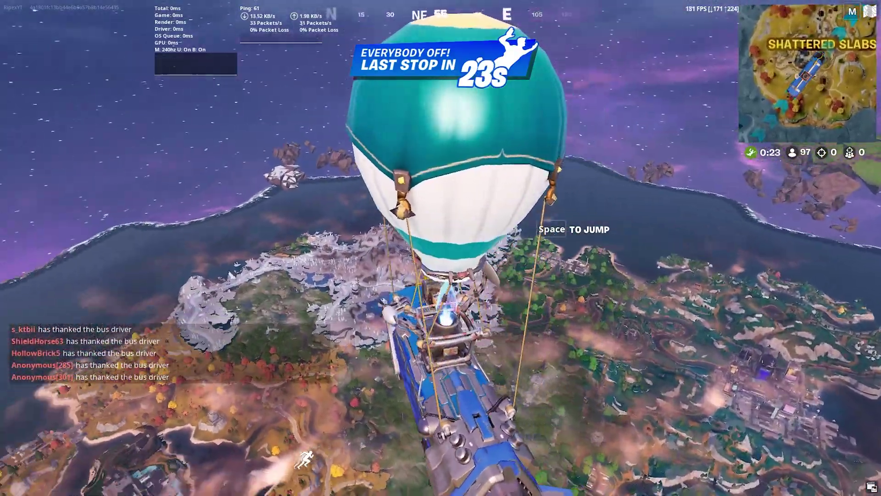
pyautogui.press('m')
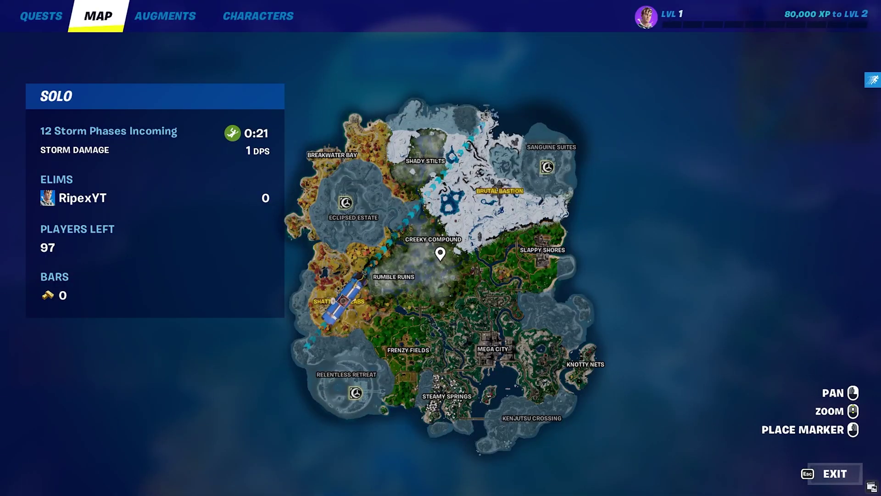